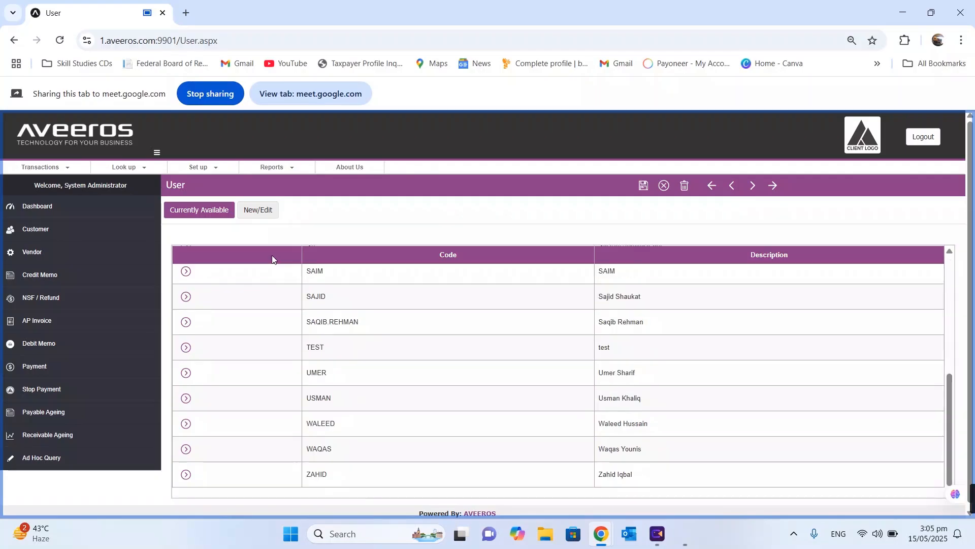
Open an empty new-user entry form on the User page
left_click(260, 214)
Enter user Testing1 with View Only Staff security type and add it to the MANAGER group
left_click(353, 245)
type("Testing1")
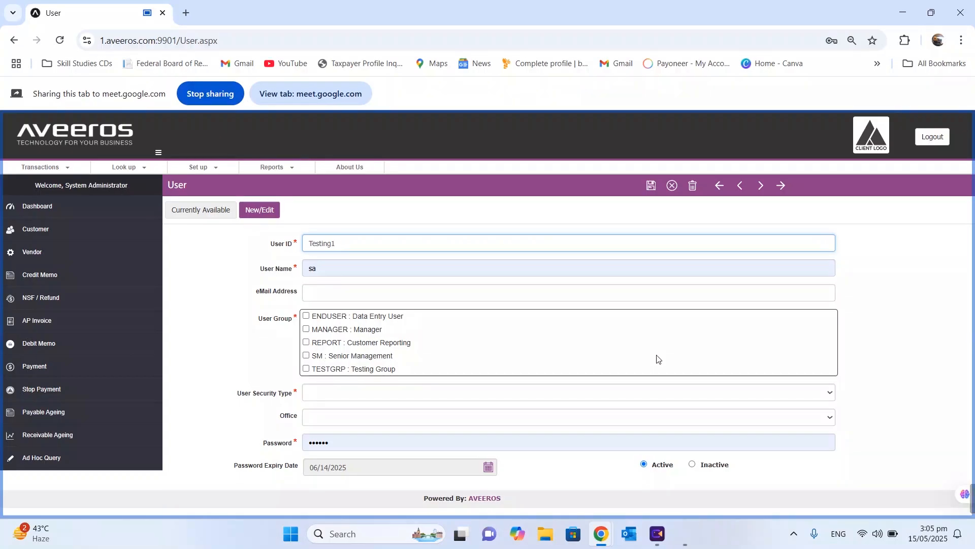
left_click(342, 393)
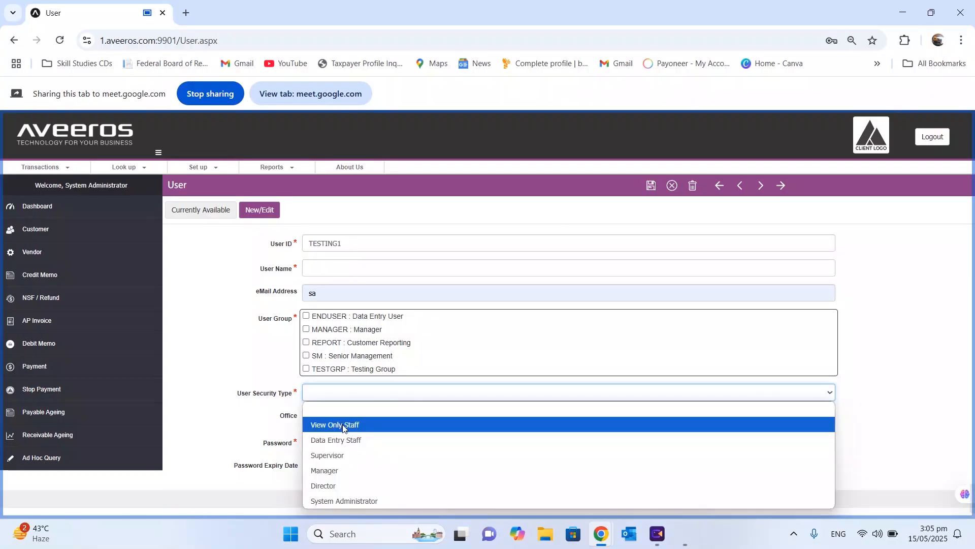
left_click(344, 429)
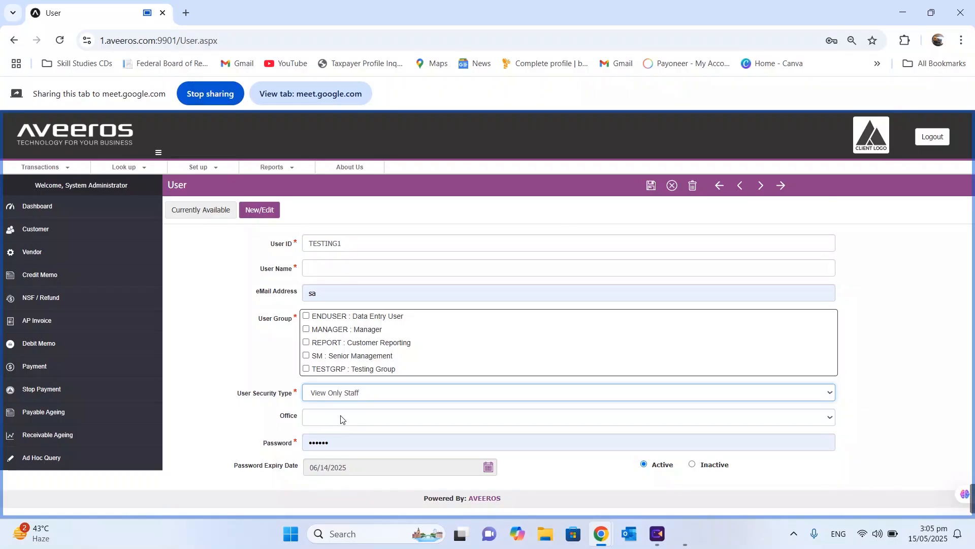
left_click(366, 267)
type("Testing1")
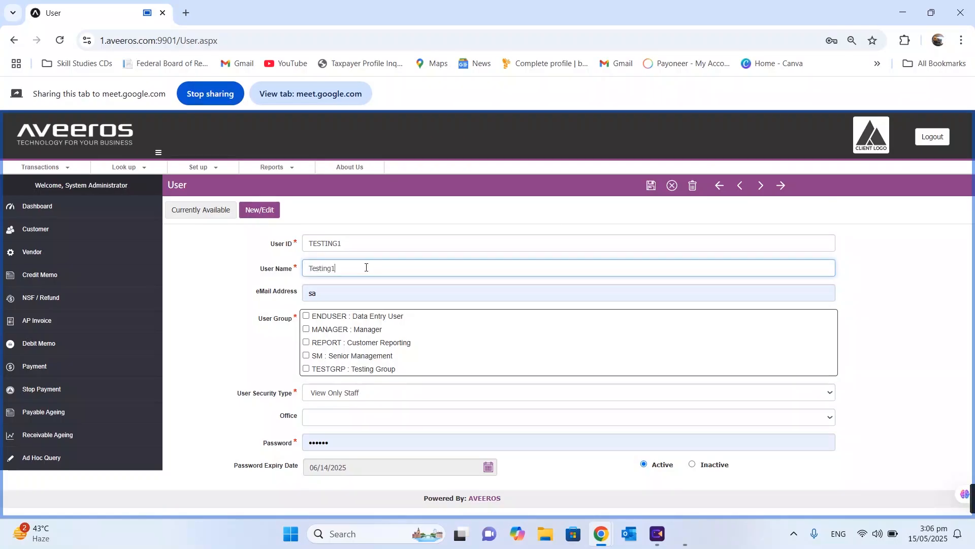
left_click(306, 329)
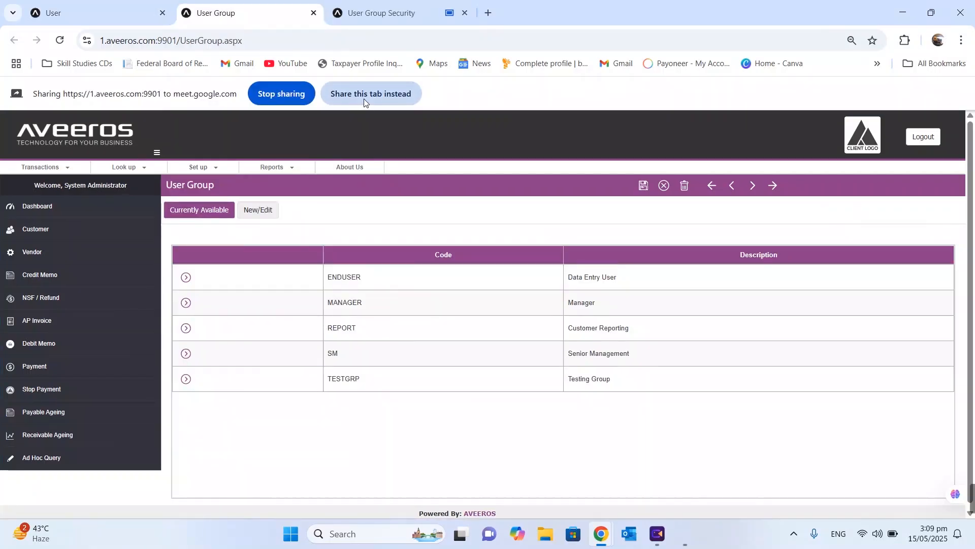
Create and save user group code Test12 with description Test12
left_click(364, 98)
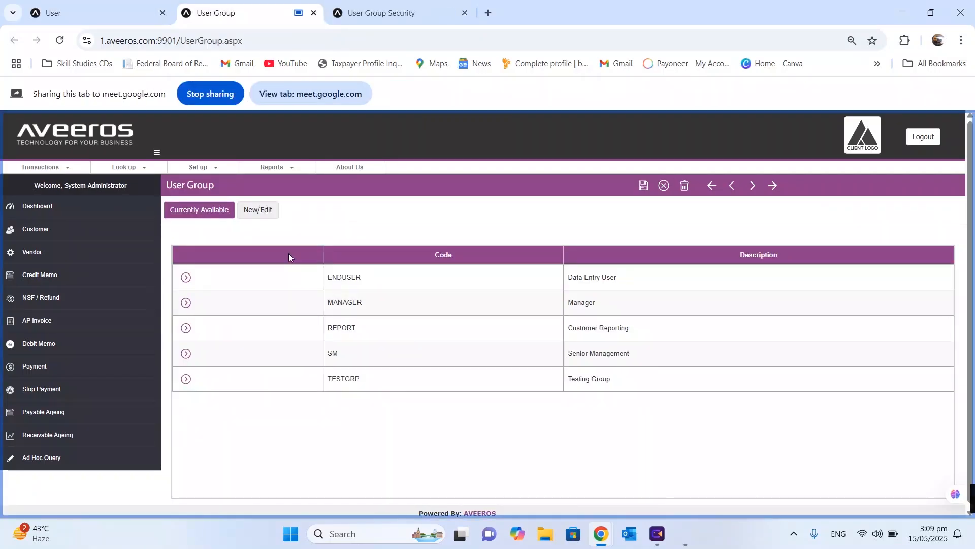
left_click(258, 210)
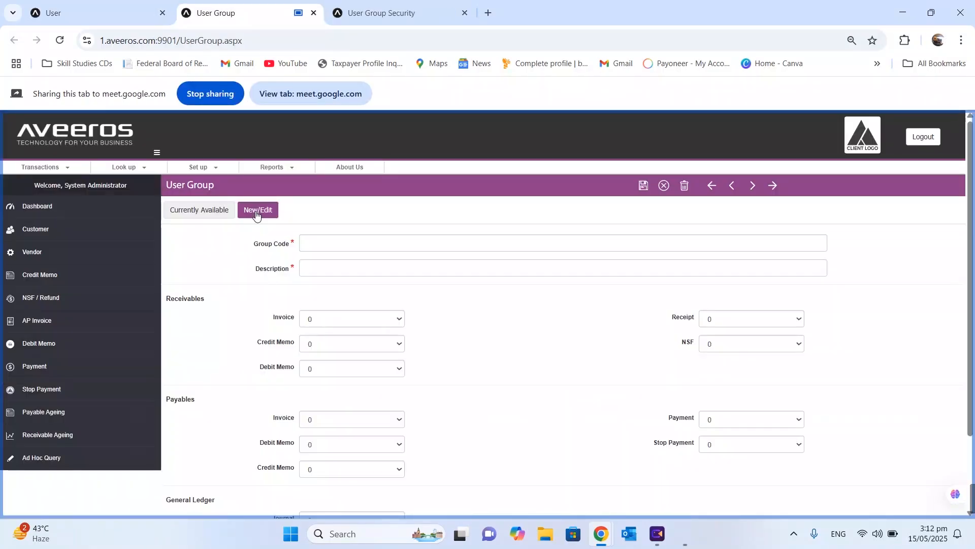
left_click(343, 245)
type("Test12")
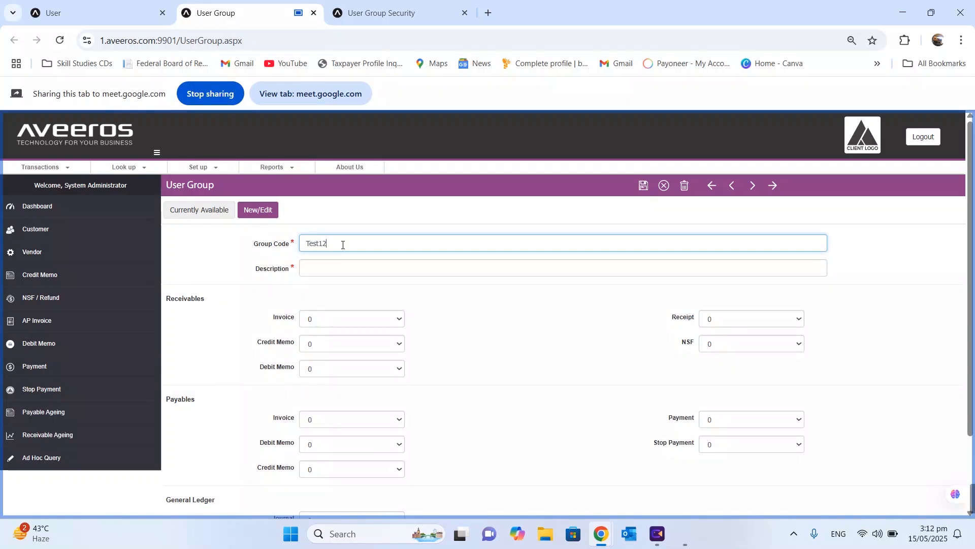
left_click(338, 267)
type("Test12")
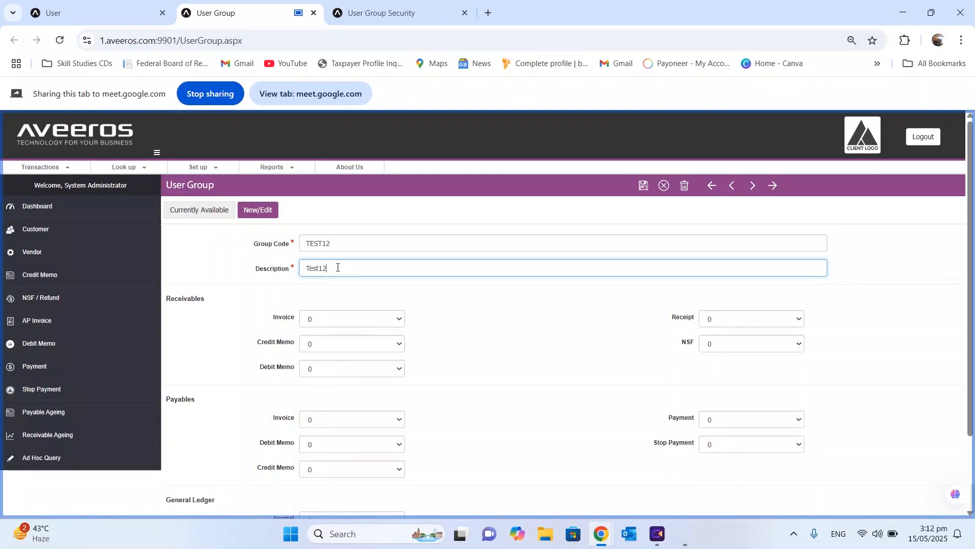
left_click(643, 186)
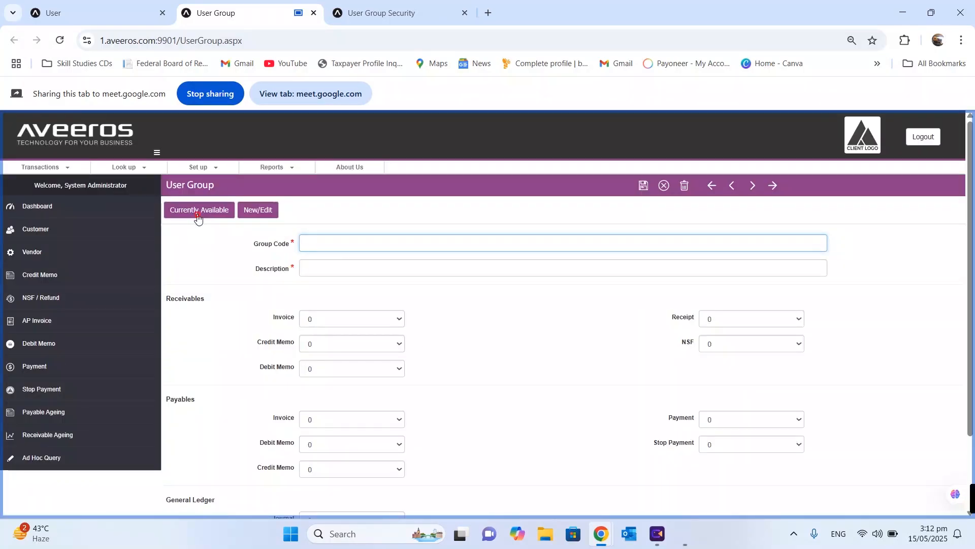
Reopen TEST12 and set Receivables Invoice, Credit Memo, Debit Memo, Receipt and NSF levels to 1
left_click(198, 211)
left_click(185, 377)
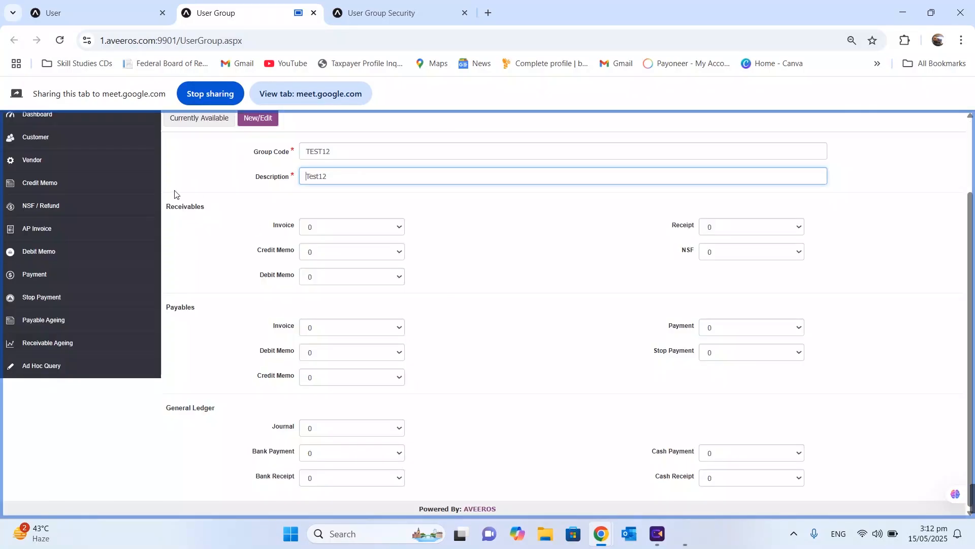
scroll(305, 254, "up", 2)
left_click(399, 319)
left_click(375, 338)
left_click(374, 342)
left_click(338, 375)
left_click(339, 372)
left_click(338, 232)
left_click(728, 324)
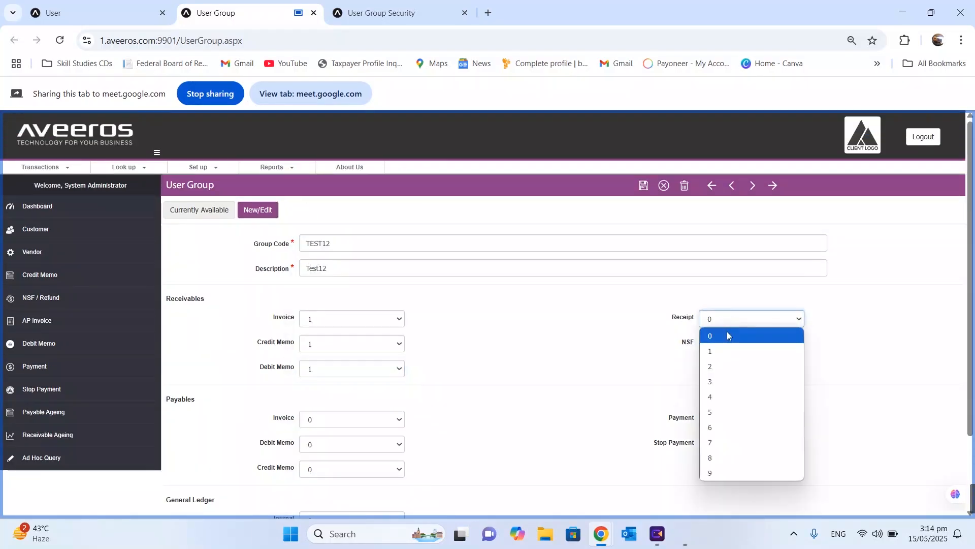
left_click(727, 350)
left_click(726, 344)
left_click(719, 373)
Set Payables Invoice, Debit Memo, Credit Memo, Payment and Stop Payment levels to 1
scroll(395, 324, "down", 2)
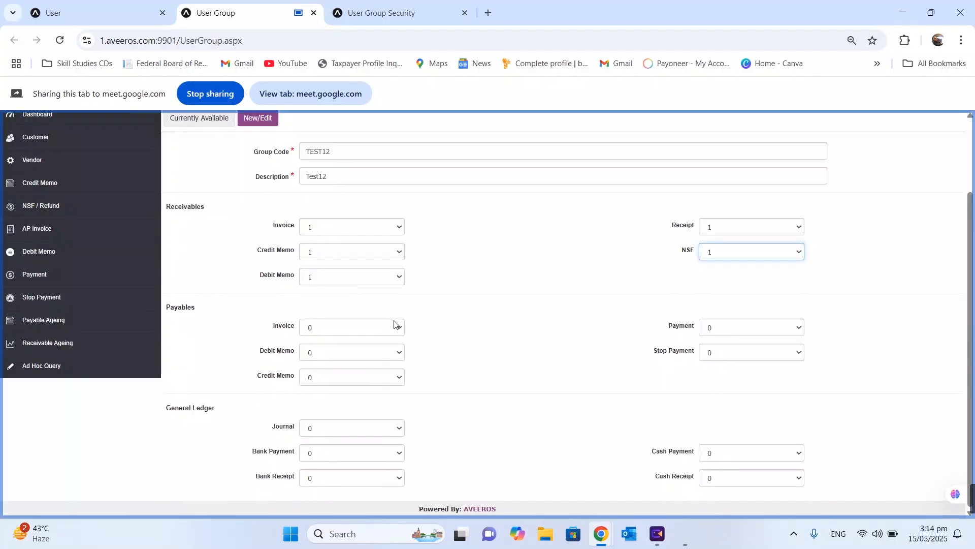
left_click(395, 324)
left_click(348, 357)
left_click(348, 357)
left_click(342, 383)
left_click(342, 376)
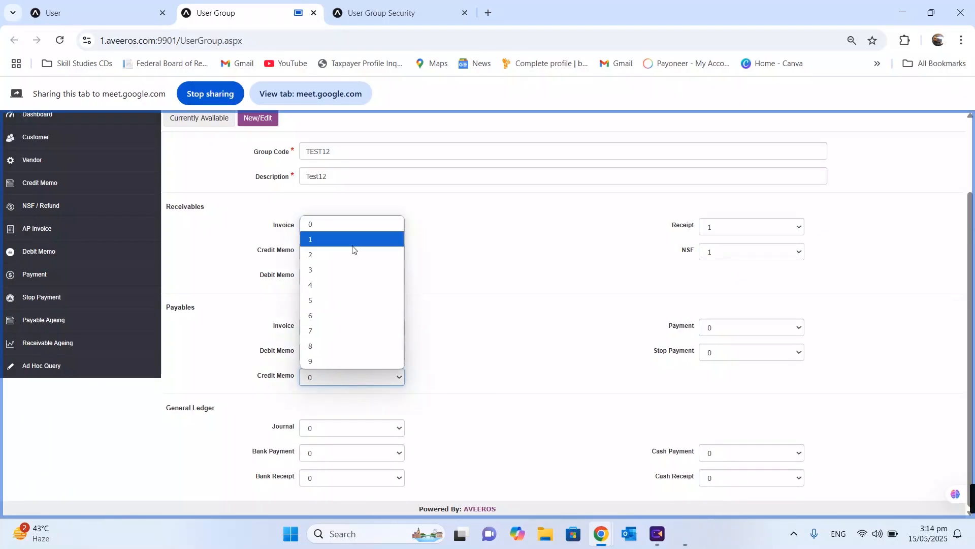
left_click(353, 246)
left_click(782, 328)
left_click(728, 360)
left_click(729, 353)
left_click(729, 384)
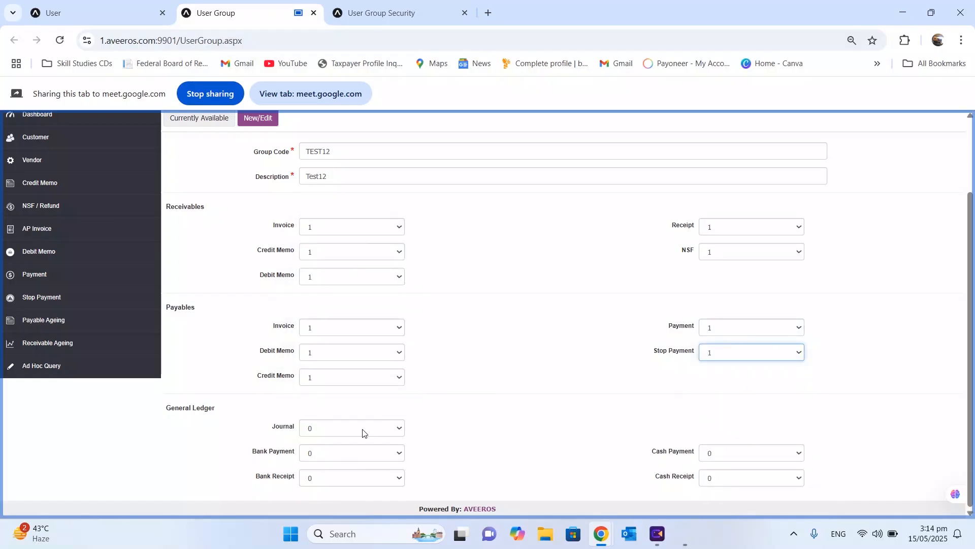
Set Journal, Bank Payment, Bank Receipt and Cash Payment levels to 1, then go to User Group Security
left_click(363, 433)
left_click(360, 293)
left_click(338, 454)
left_click(319, 315)
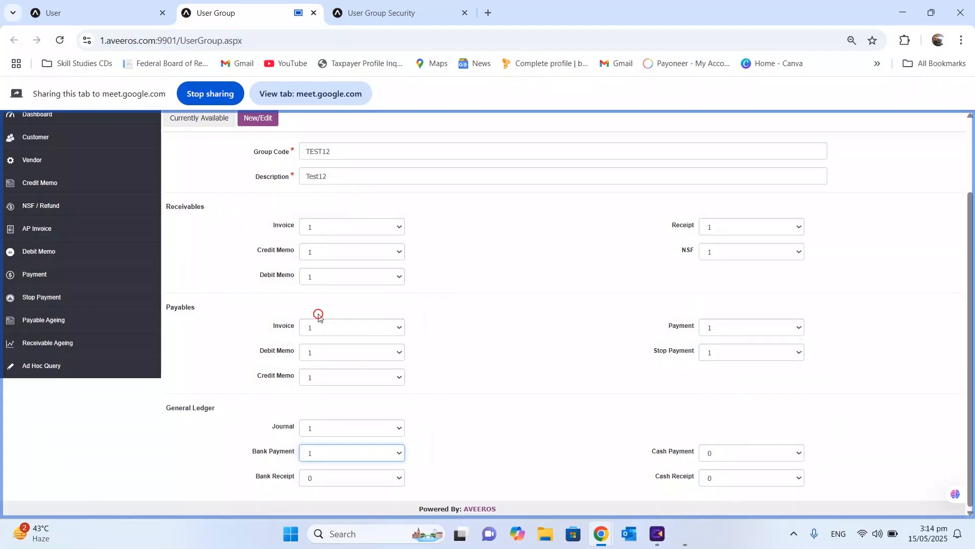
left_click(327, 478)
left_click(343, 338)
left_click(741, 454)
left_click(721, 317)
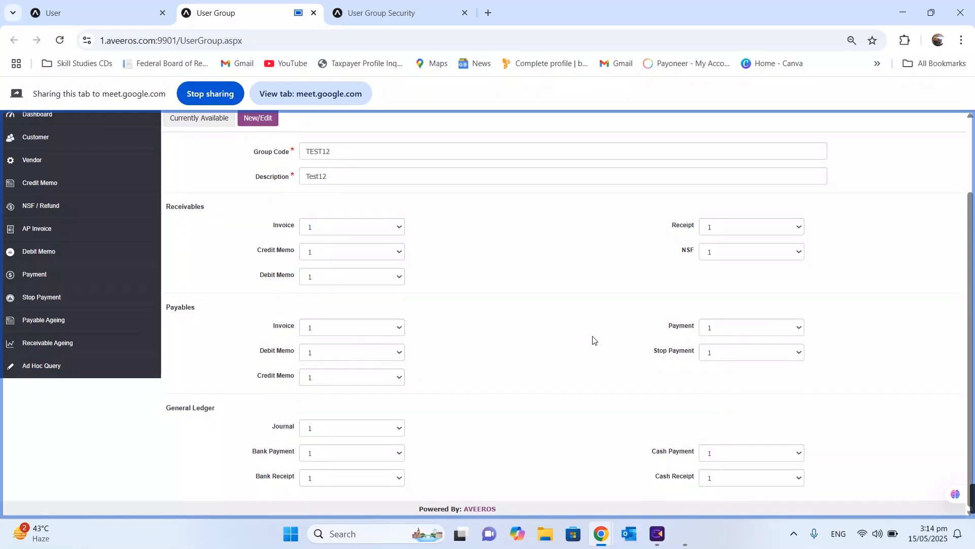
scroll(592, 337, "up", 2)
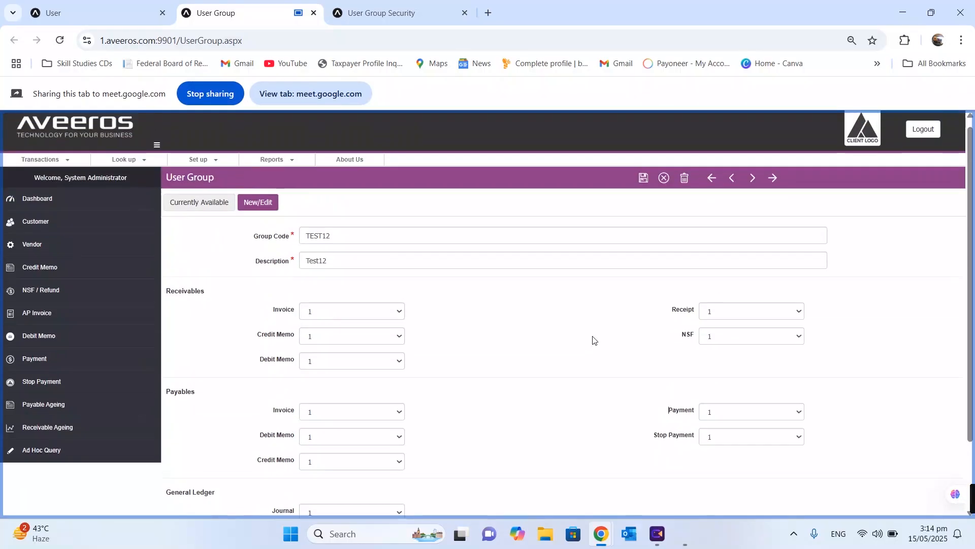
key("ctrl+Tab")
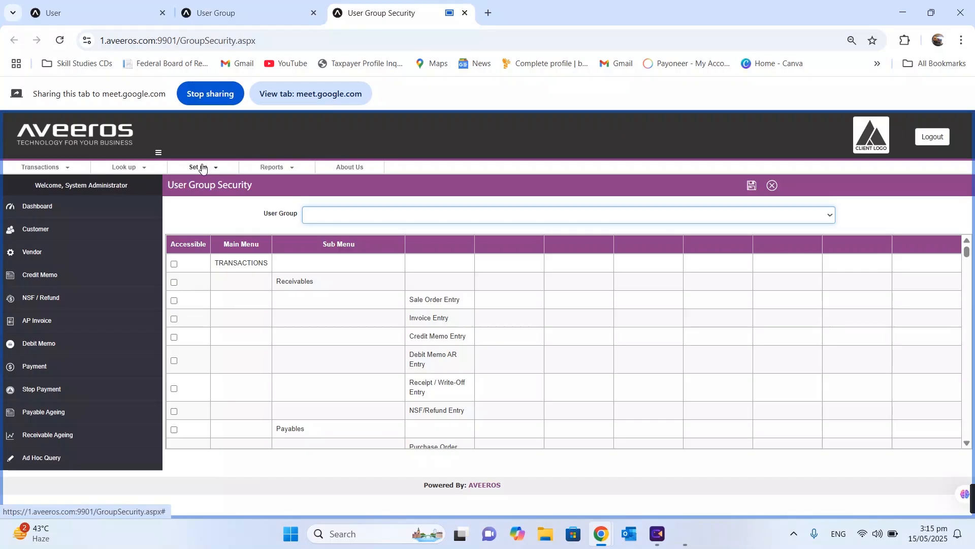
Load the MANAGER : Manager group's menu access checkboxes on User Group Security
left_click(202, 168)
mouse_move(194, 233)
left_click(286, 294)
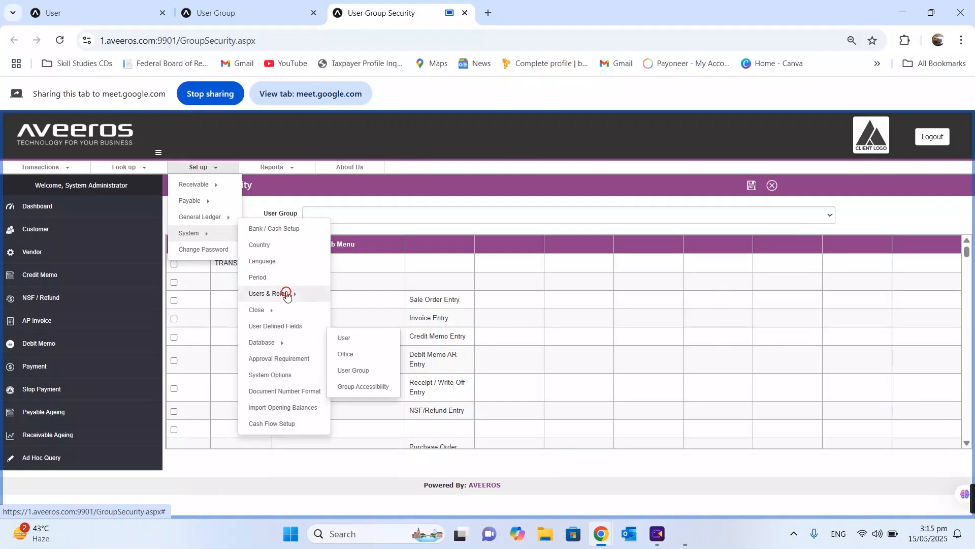
left_click(374, 390)
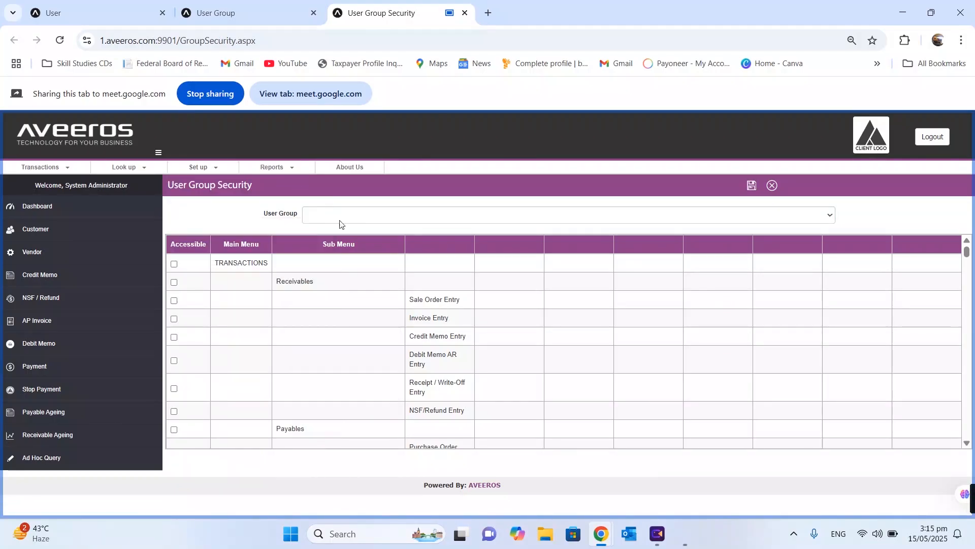
left_click(346, 216)
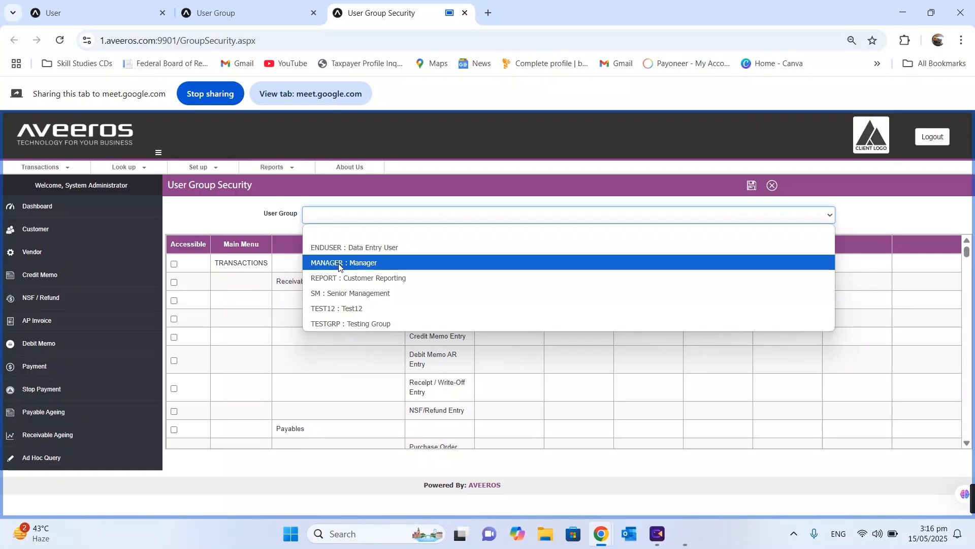
left_click(339, 264)
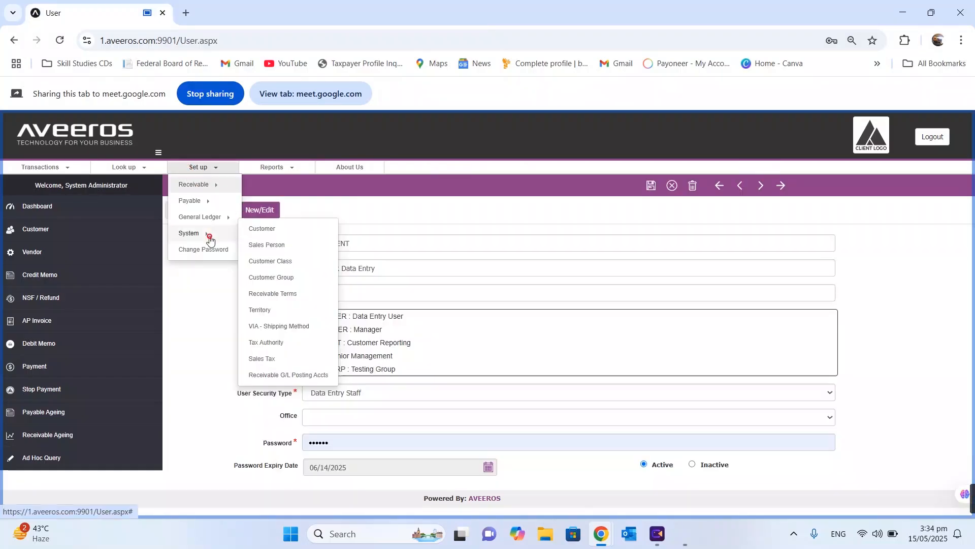
Save a Receipt approval requirement with the chosen approver and a 100,000 minimum amount
mouse_move(210, 237)
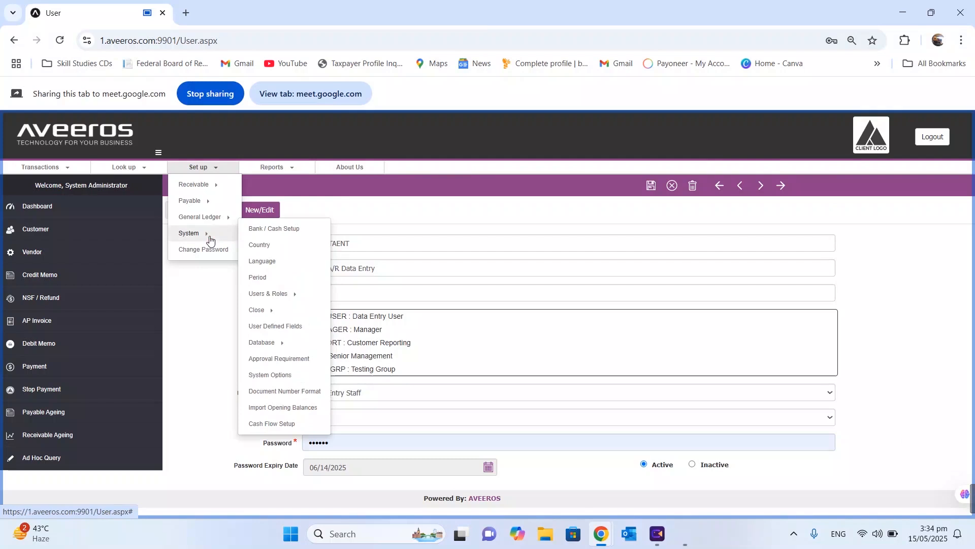
left_click(292, 358)
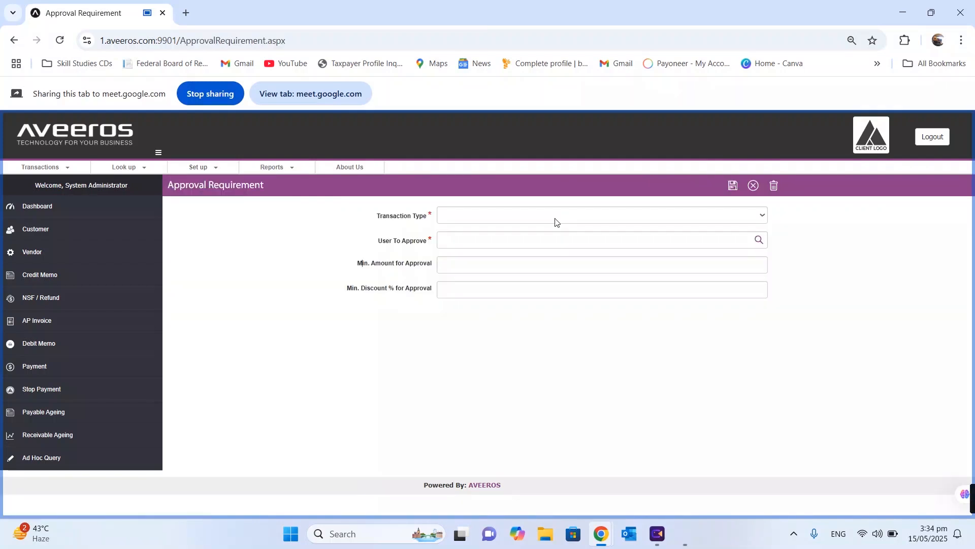
left_click(555, 220)
left_click(491, 251)
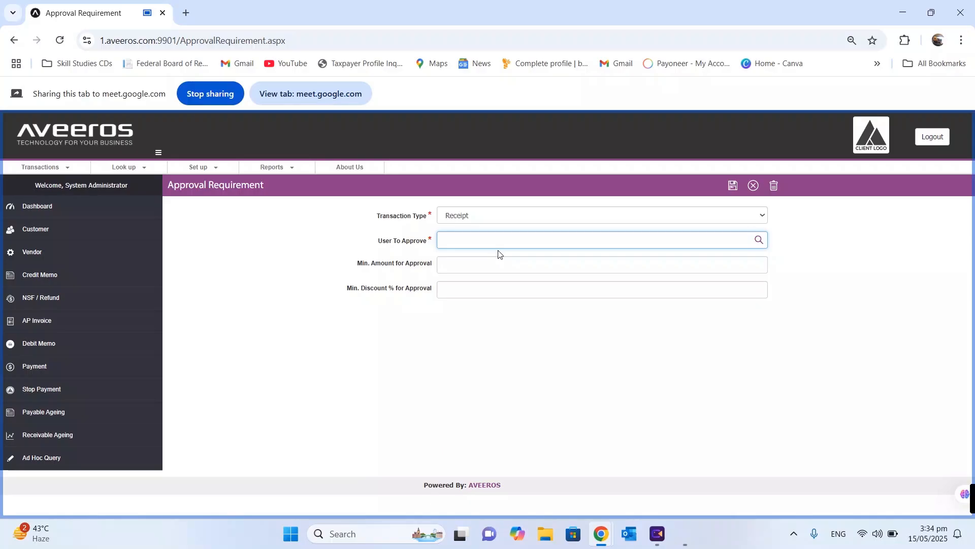
left_click(758, 240)
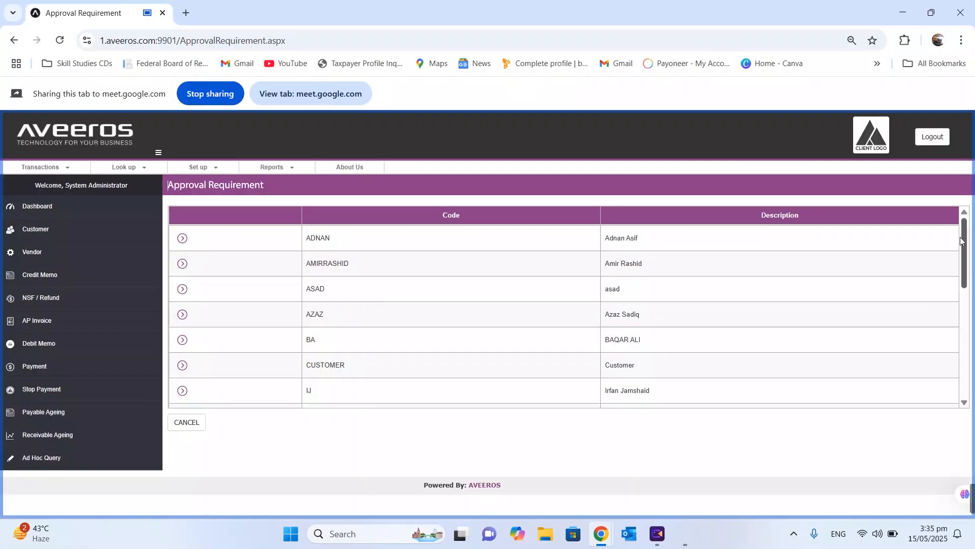
scroll(962, 241, "down", 10)
left_click(182, 389)
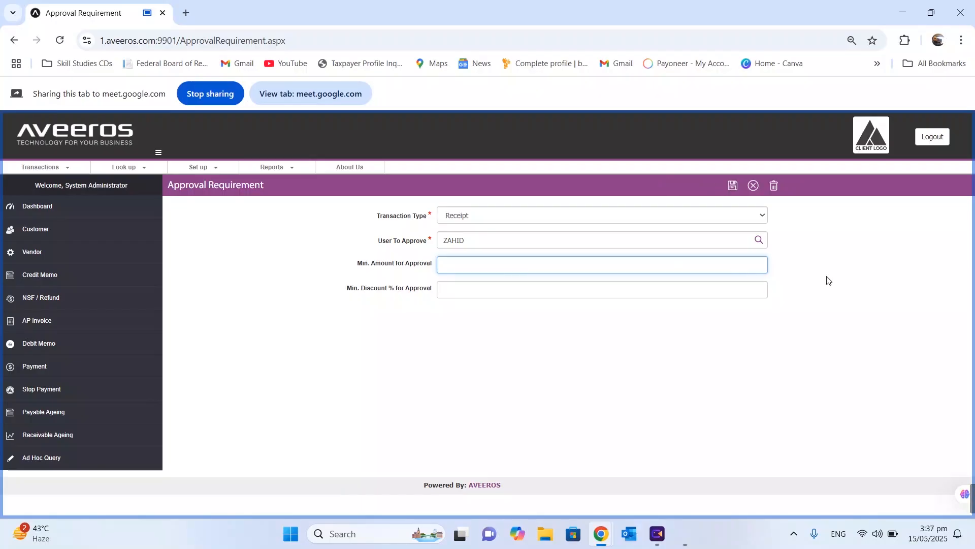
type("1000000")
key("BackSpace")
left_click(729, 238)
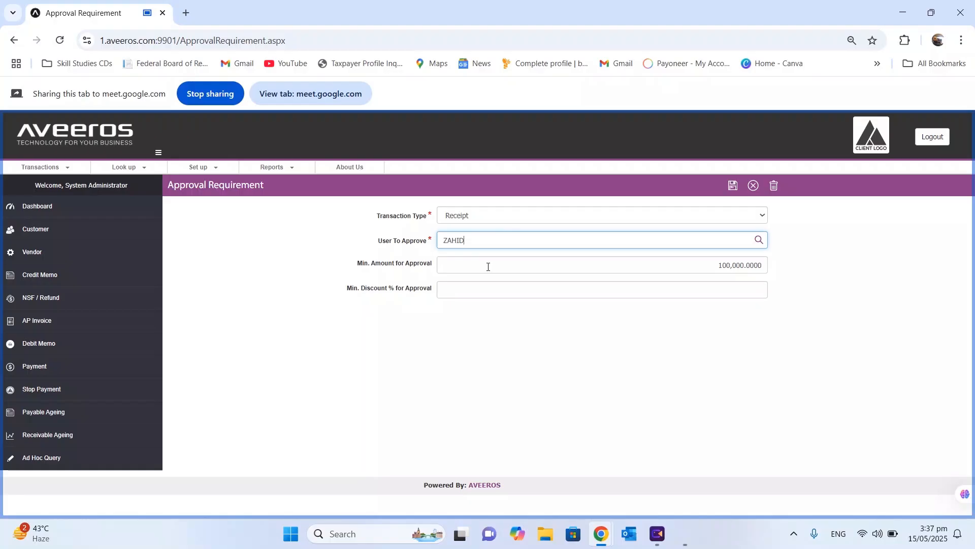
left_click(732, 191)
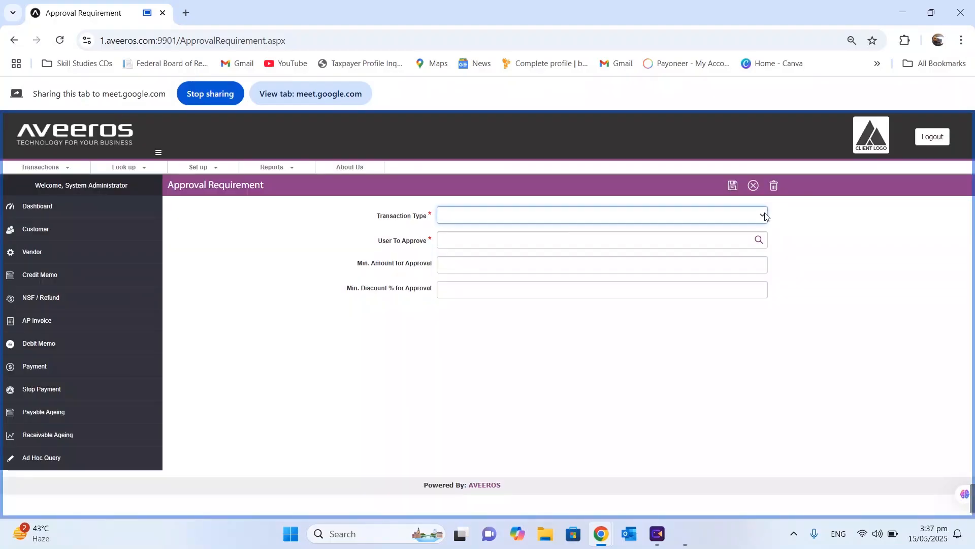
Save an AR Invoice approval requirement with a 10% minimum discount
left_click(563, 222)
left_click(481, 277)
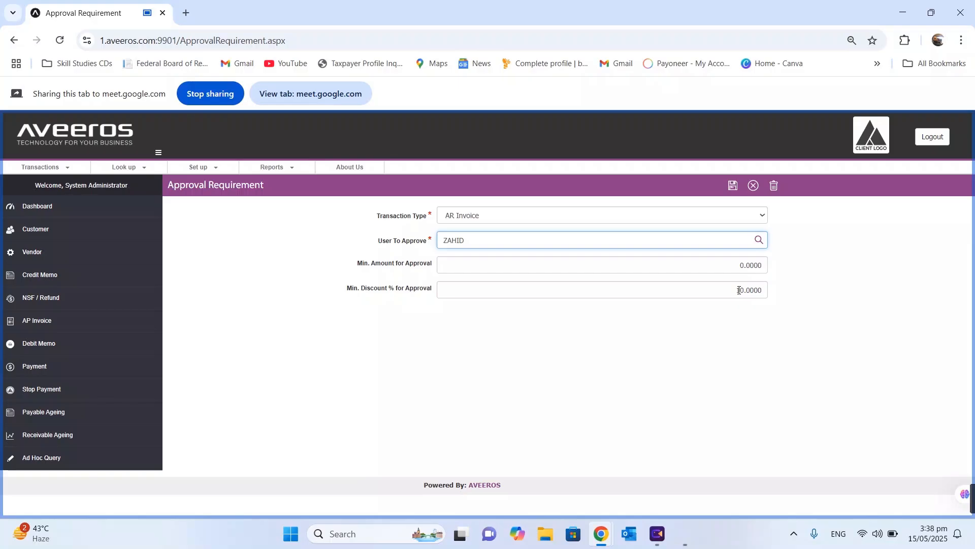
left_click(732, 186)
left_click(198, 168)
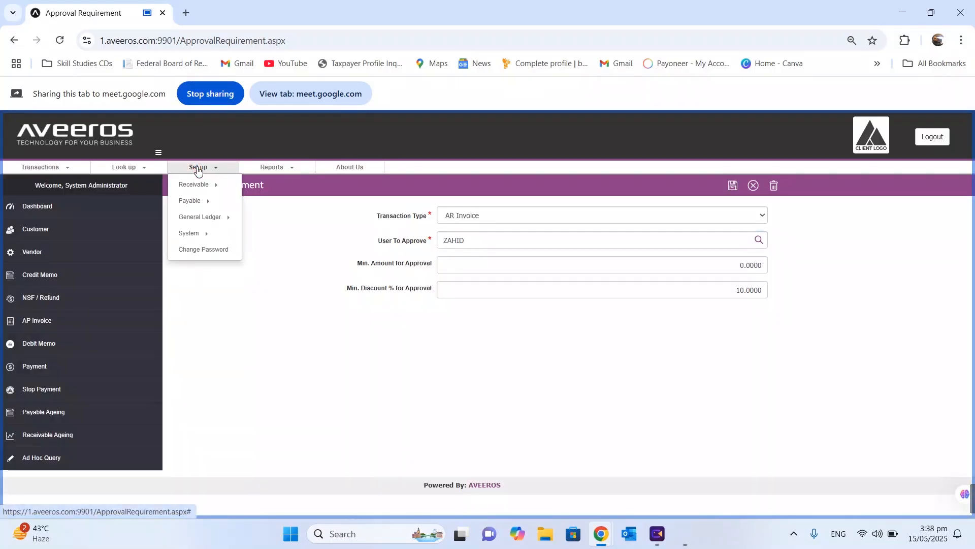
Add and save the cash flow title 'Cash Flow From Investing Activities' in Cash Flow Setup
mouse_move(220, 235)
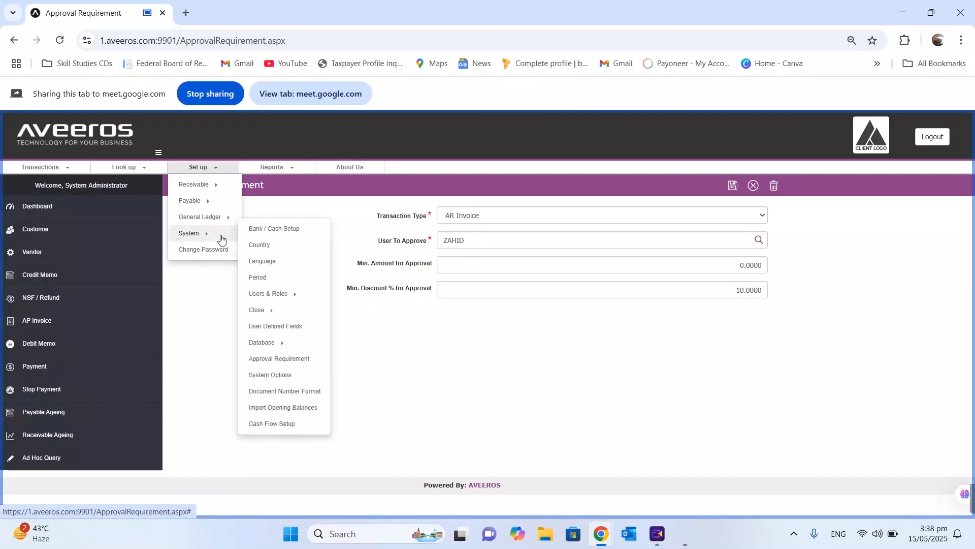
left_click(284, 429)
scroll(351, 218, "down", 1)
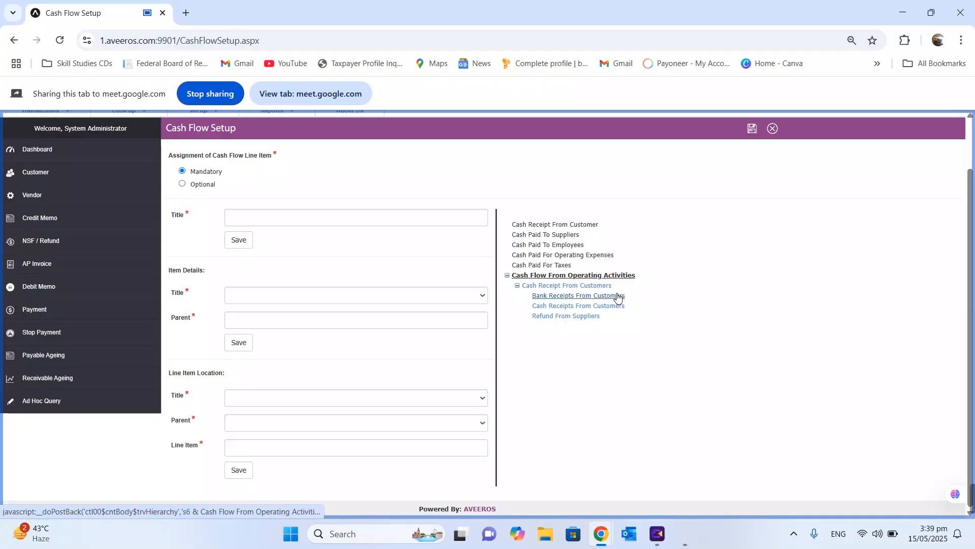
left_click(263, 217)
type("Cash Fl")
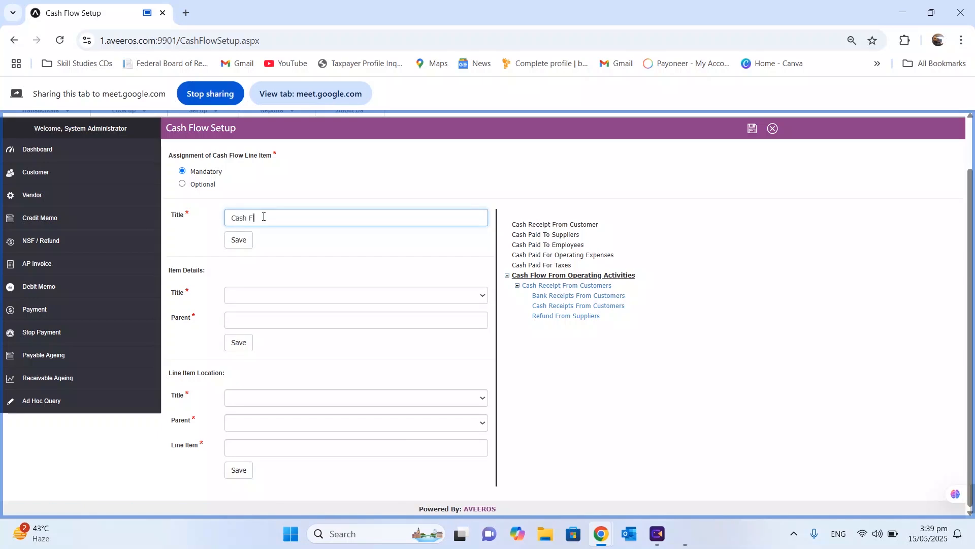
type("ow From Investing Activities")
left_click(235, 241)
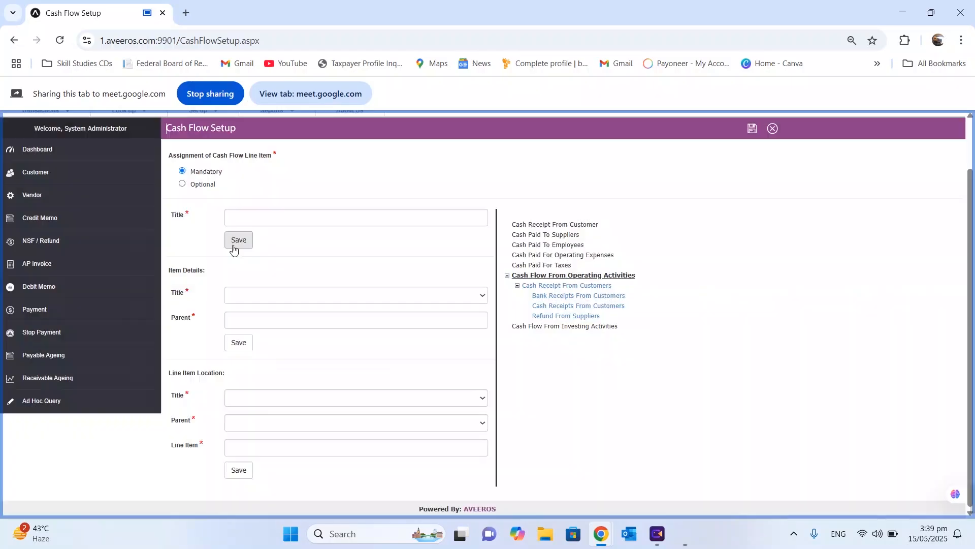
Save parent group 'Purchase Non Current Assets' under the investing activities title
left_click(283, 295)
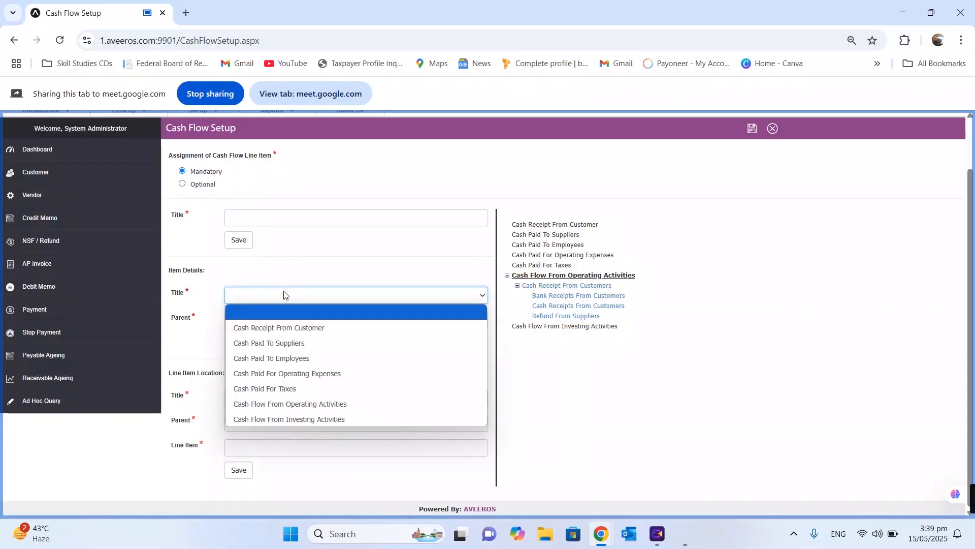
left_click(268, 421)
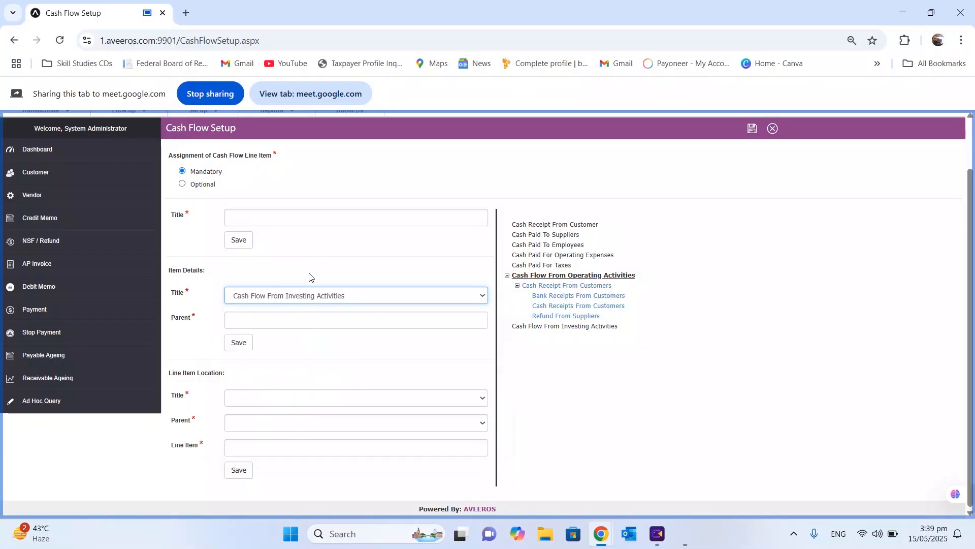
left_click(348, 321)
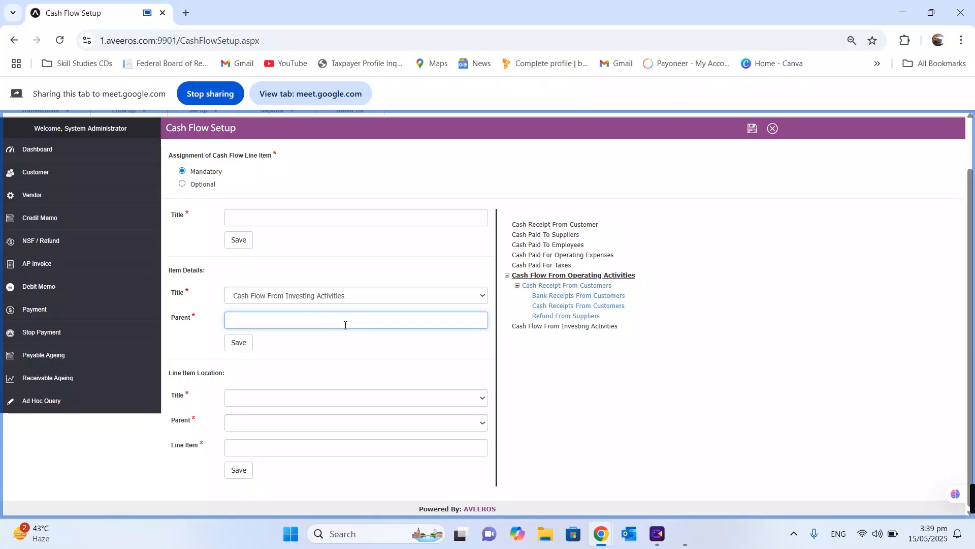
type("Purchase Non Current Assets")
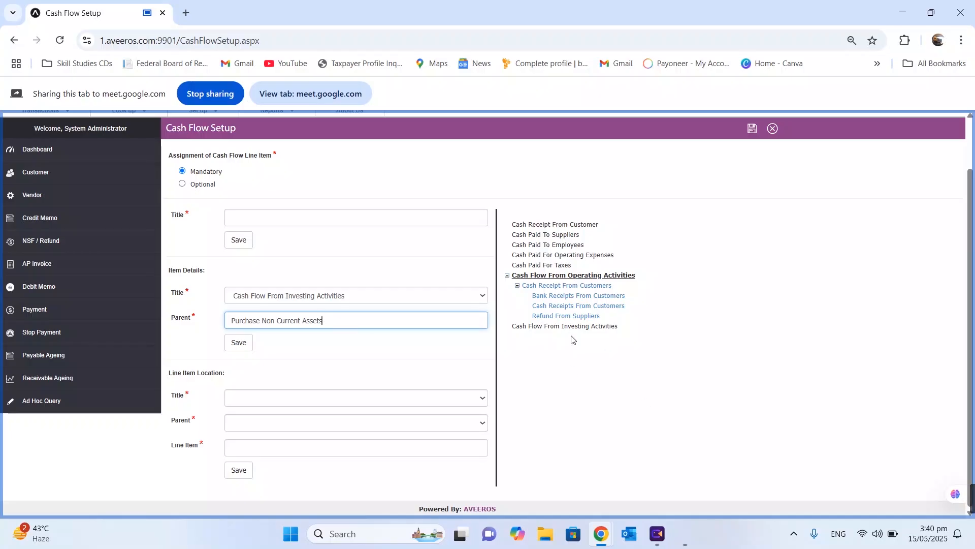
left_click(241, 344)
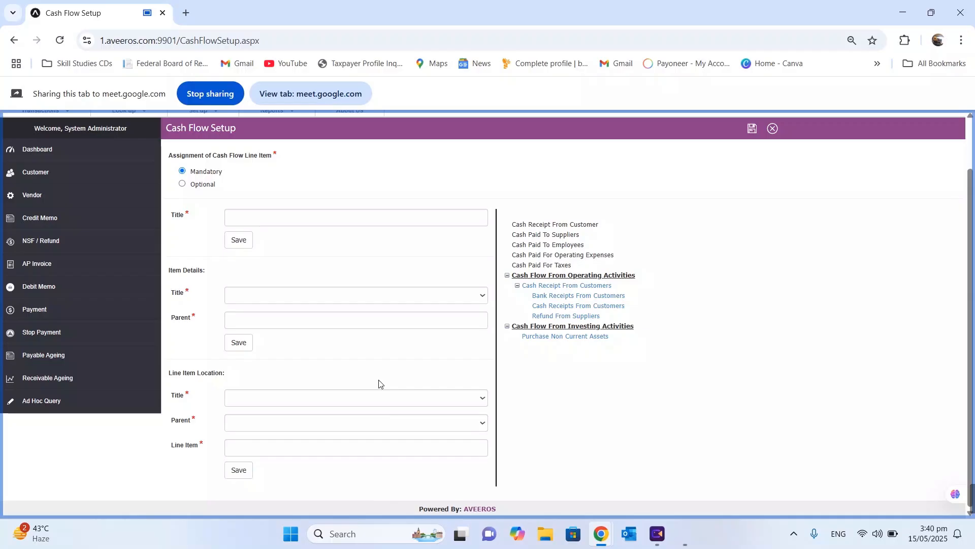
Save line item 'Cash paid Purchase Machine' under Investing Activities > Purchase Non Current Assets
left_click(355, 403)
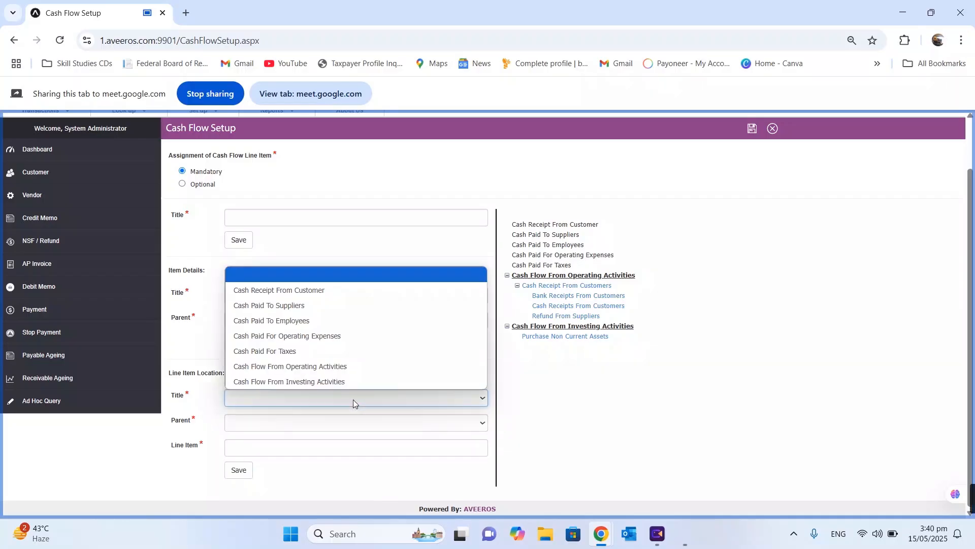
left_click(287, 382)
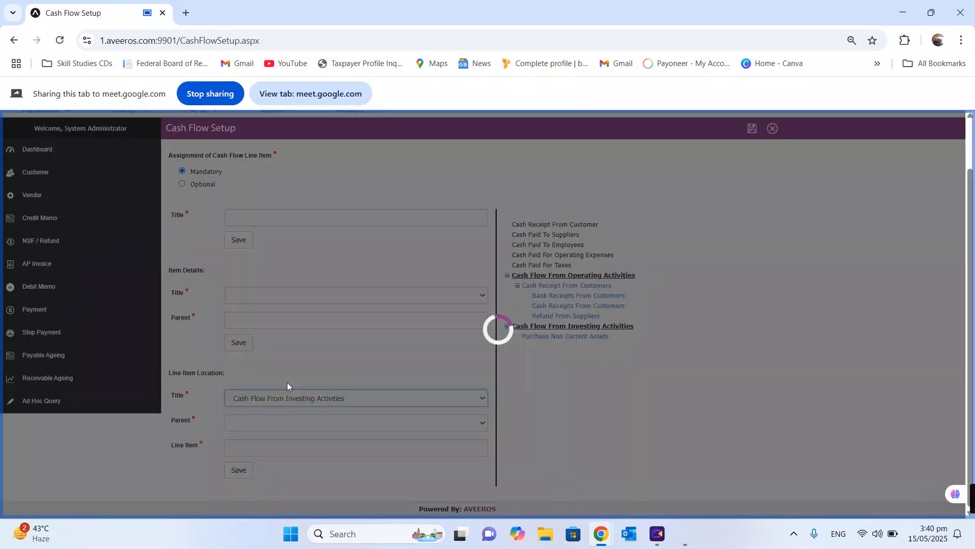
left_click(295, 423)
left_click(260, 455)
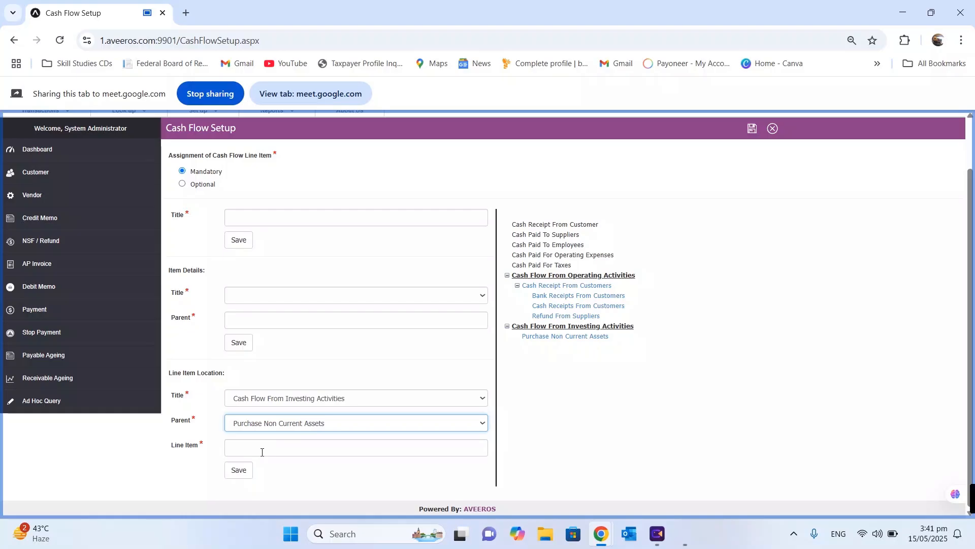
left_click(263, 452)
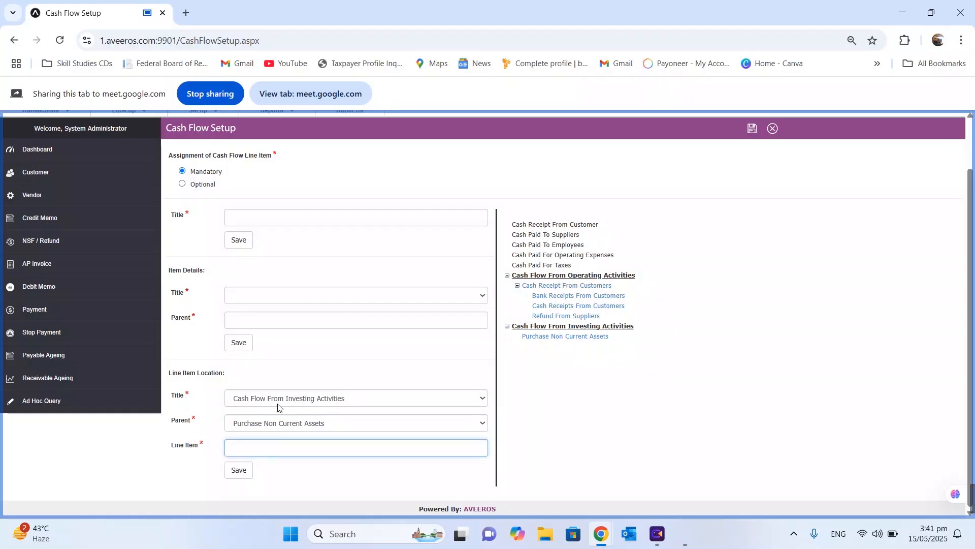
type("Cash paid Purchase Machine")
left_click(241, 476)
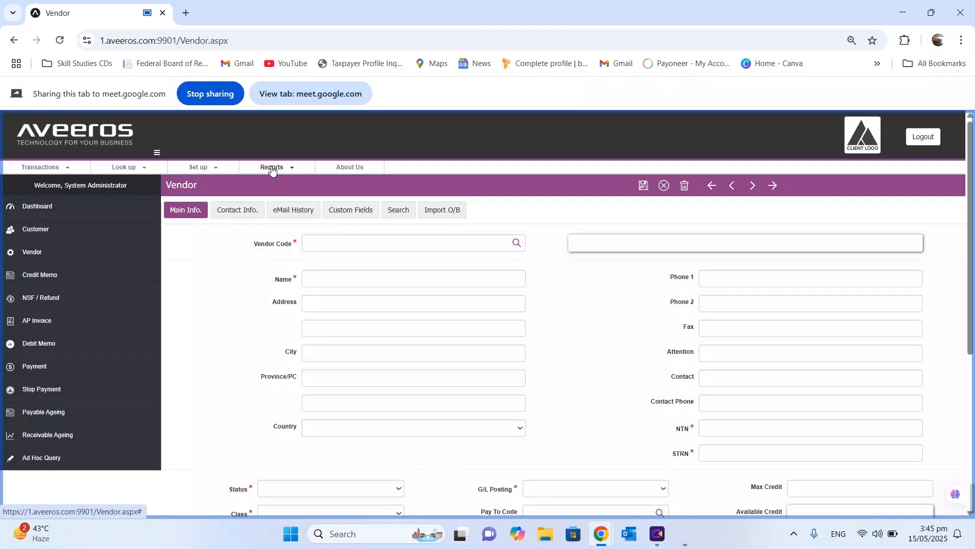
Run the Receivables Un-Posted Vouchers report for Invoice and scroll through the resulting PDF
left_click(271, 168)
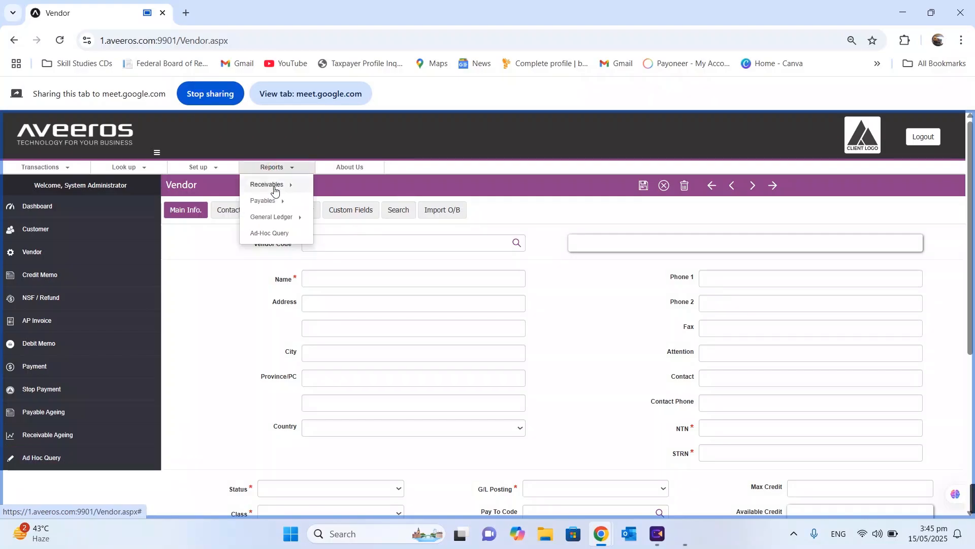
mouse_move(274, 189)
mouse_move(357, 242)
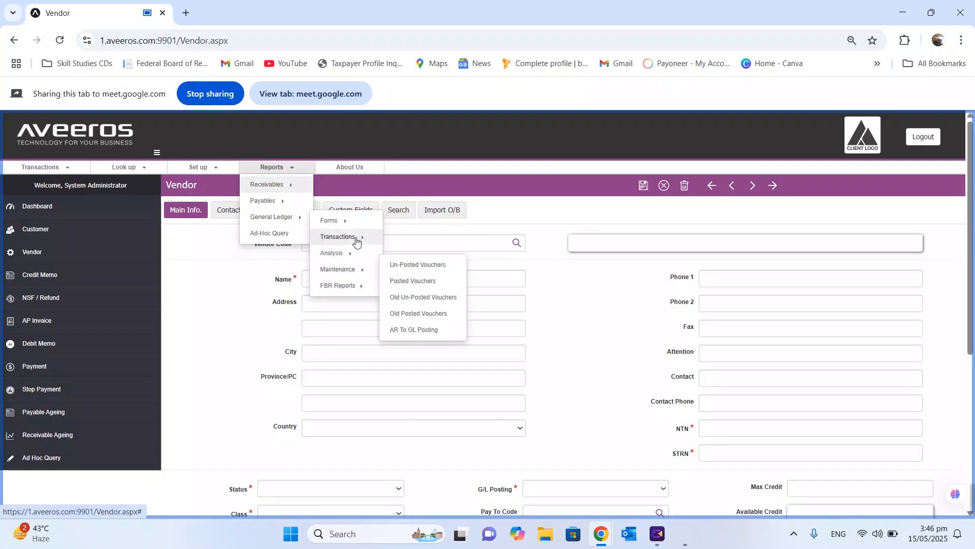
left_click(411, 267)
left_click(304, 251)
left_click(365, 251)
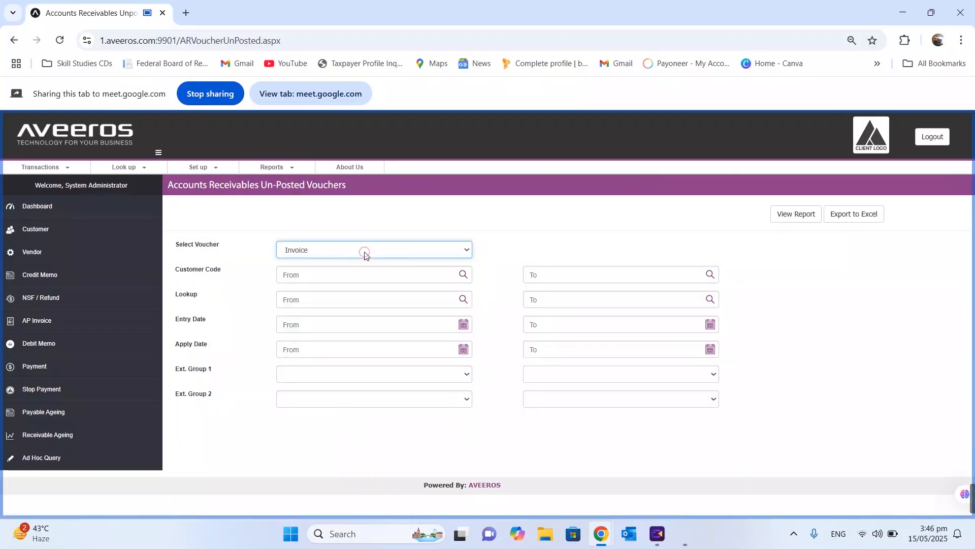
left_click(793, 222)
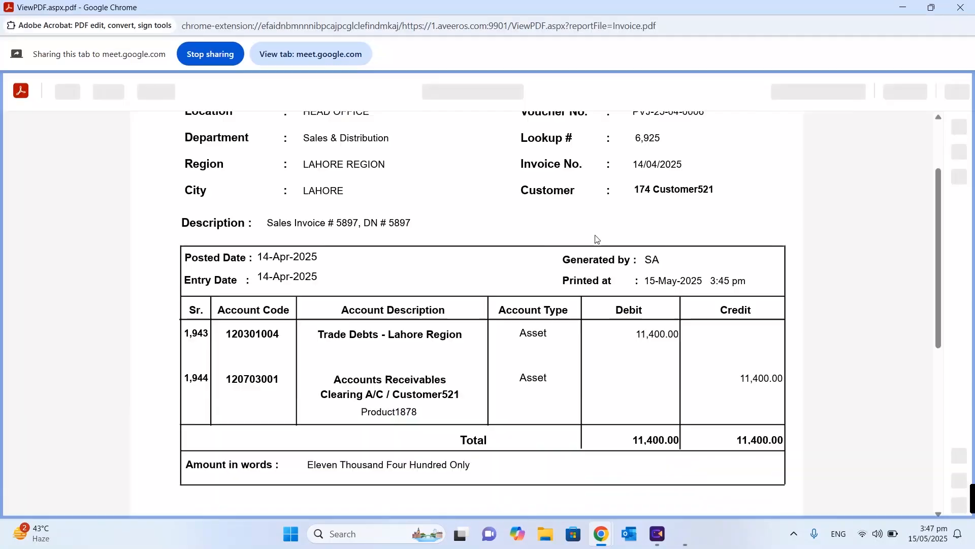
scroll(595, 239, "down", 2)
scroll(595, 240, "up", 4)
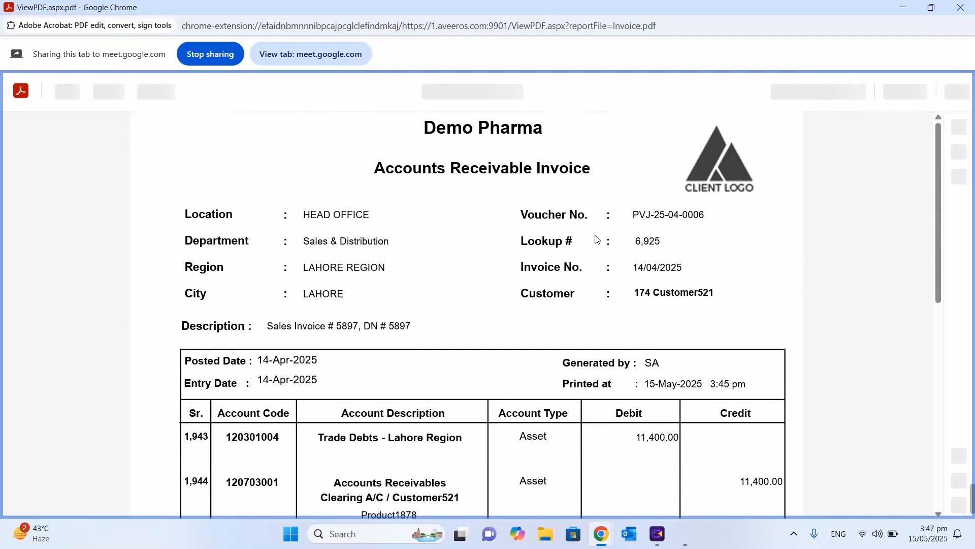
scroll(437, 248, "down", 3)
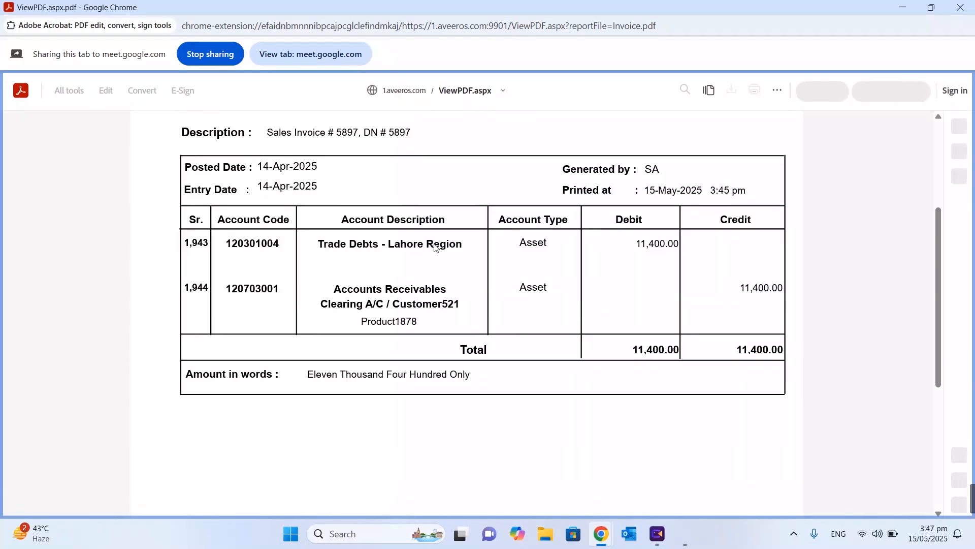
scroll(448, 240, "up", 4)
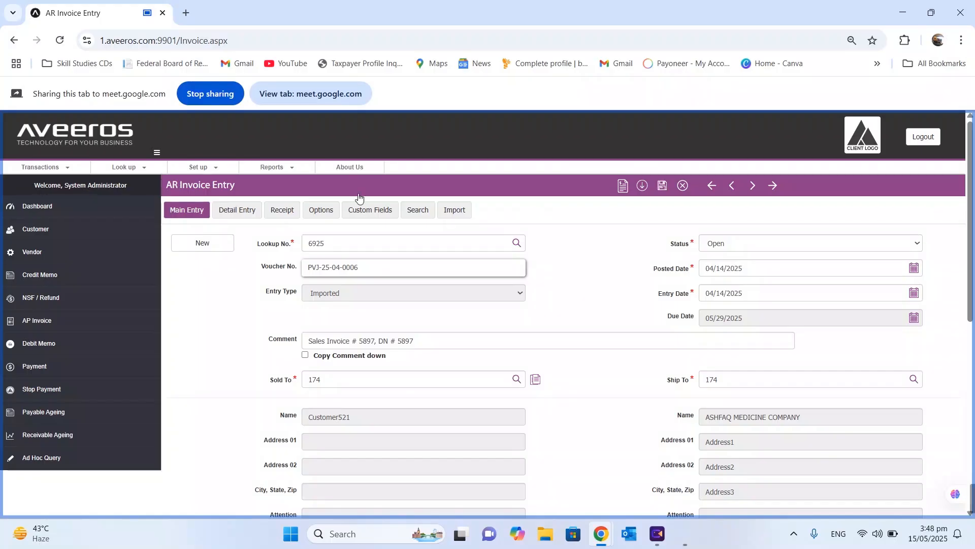
Run the Receivables Posted Vouchers invoice report for apply dates 05/01/2025–05/15/2025 and review it
left_click(278, 168)
mouse_move(269, 184)
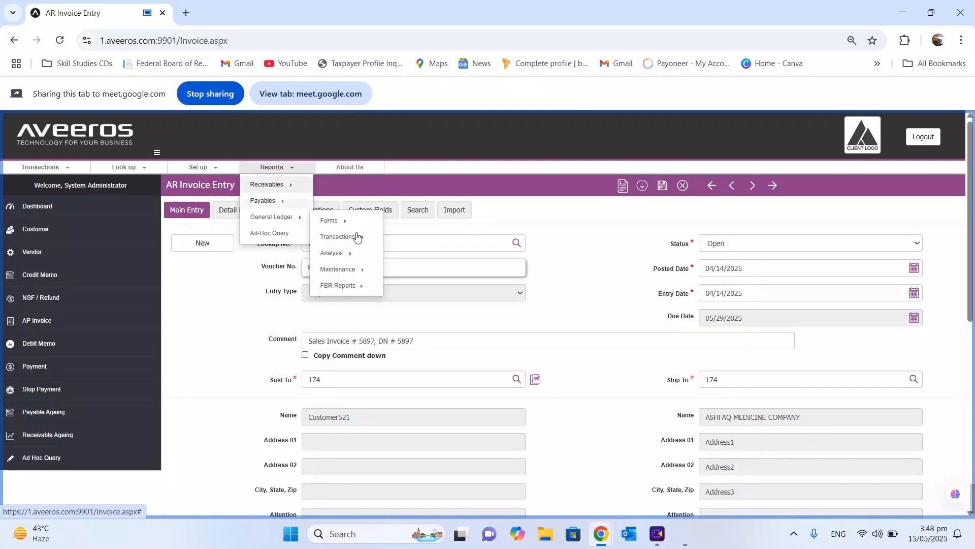
mouse_move(358, 240)
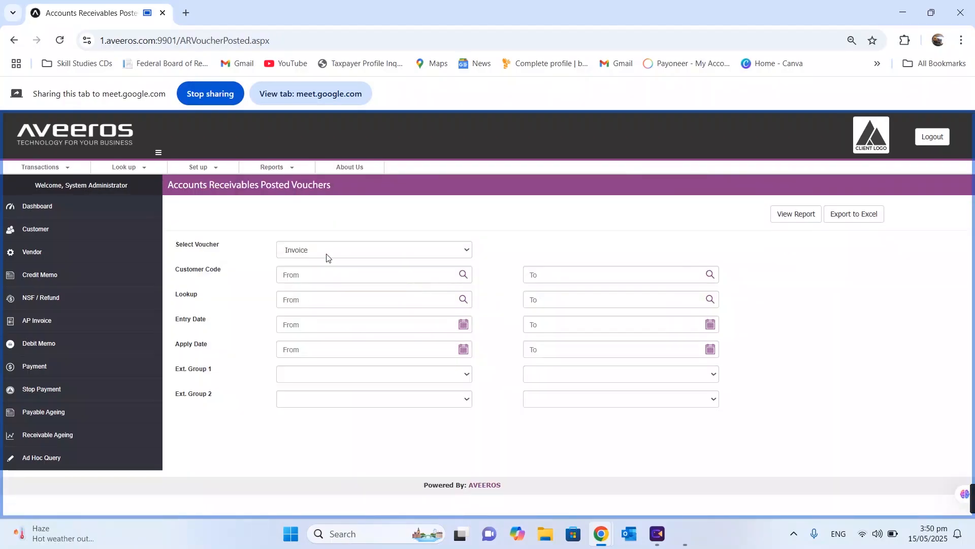
left_click(326, 250)
left_click(325, 267)
left_click(462, 350)
left_click(357, 396)
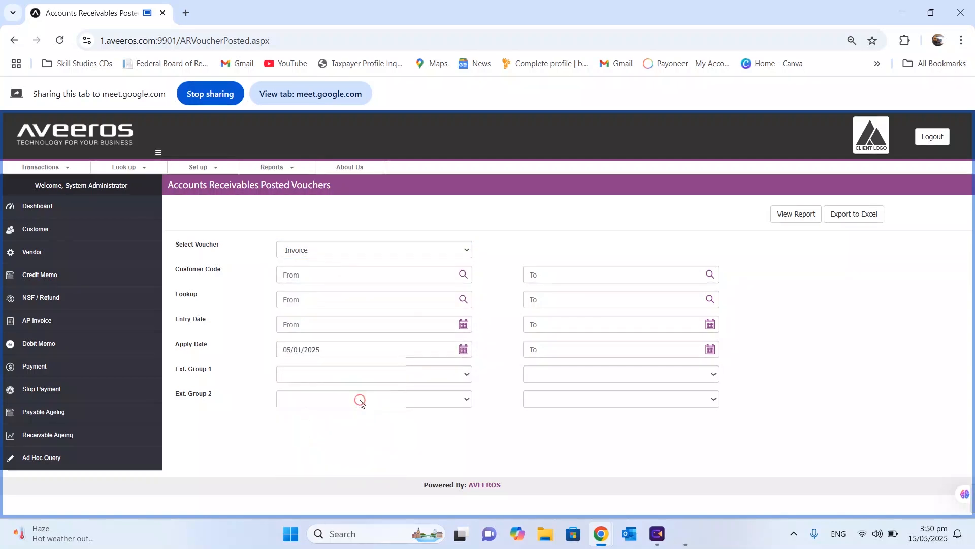
left_click(711, 349)
left_click(606, 421)
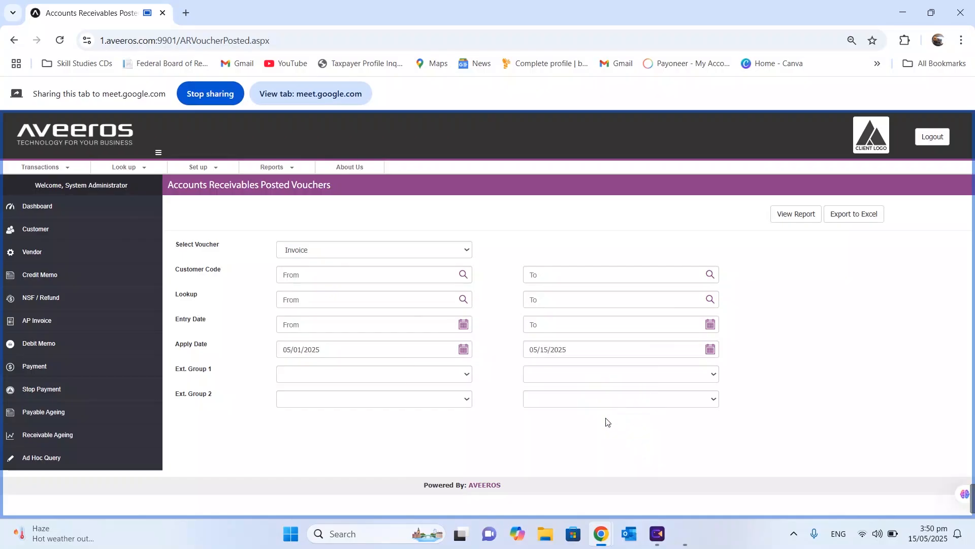
left_click(787, 217)
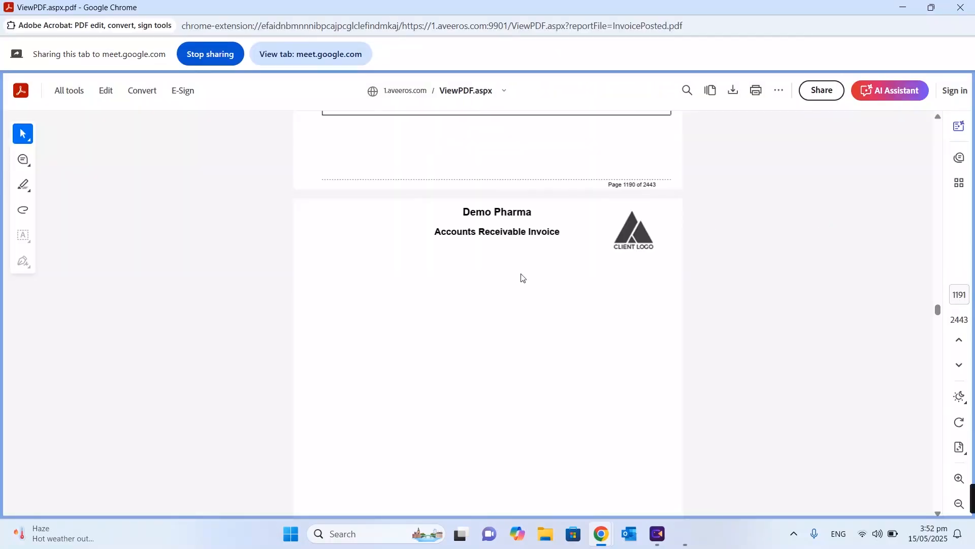
scroll(940, 118, "up", 5)
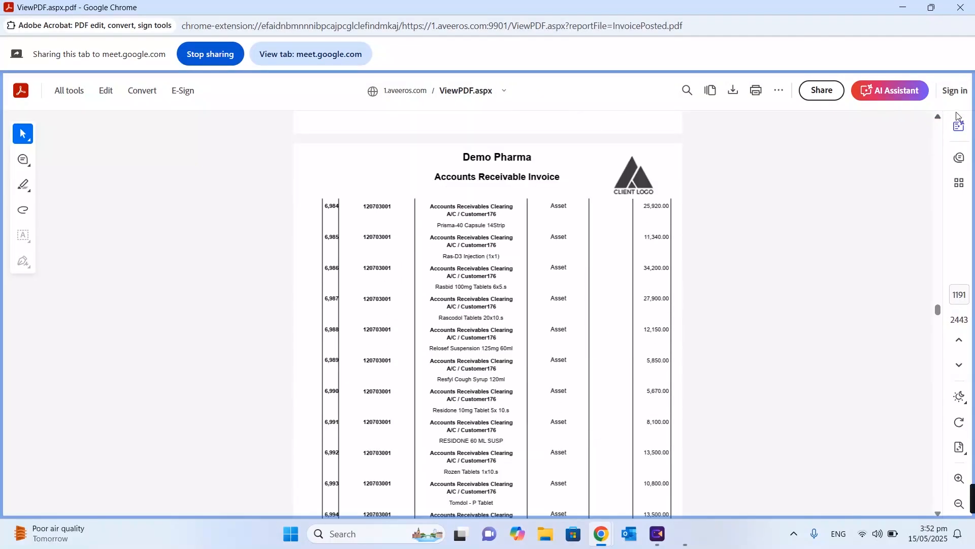
scroll(938, 119, "up", 5)
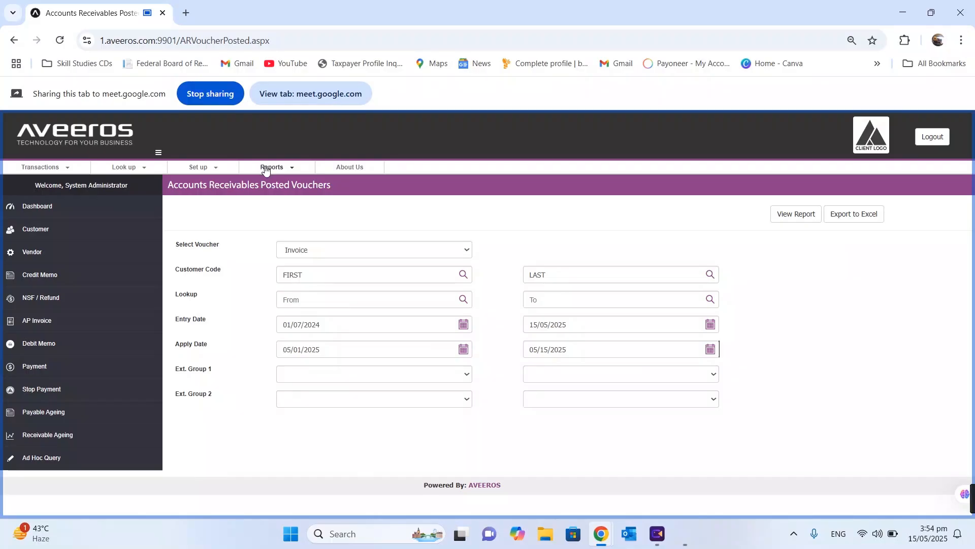
Generate and review the Customer Activities Balance History report for customer S-00001, then close it
left_click(264, 168)
left_click(339, 254)
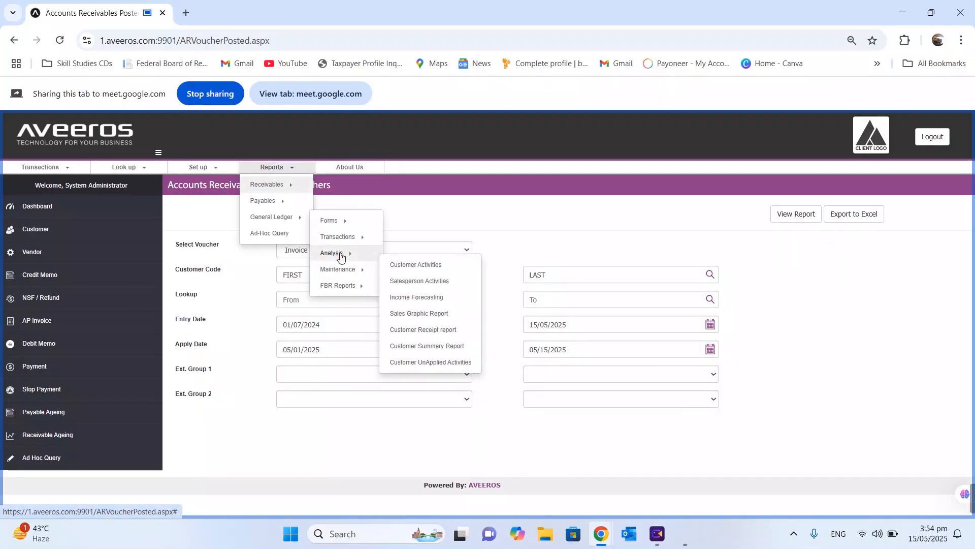
left_click(420, 272)
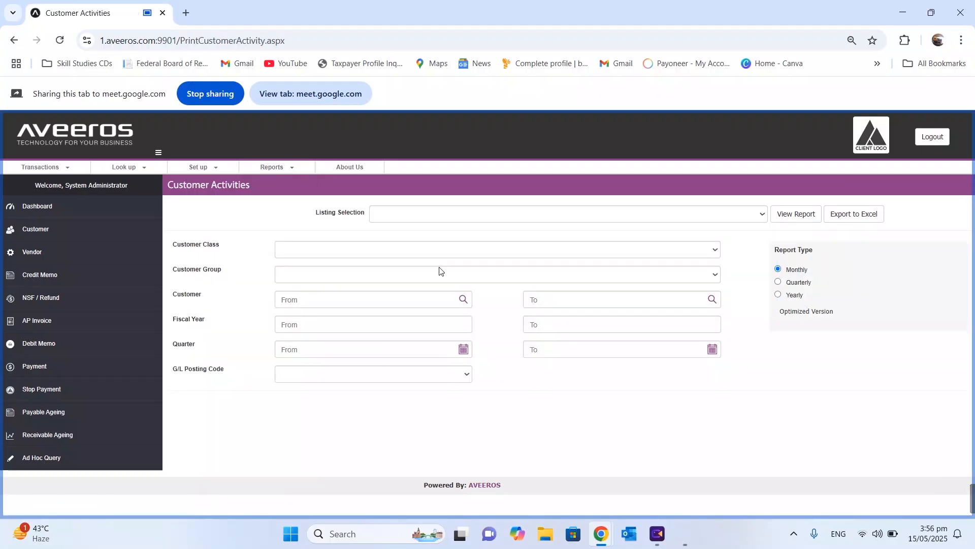
left_click(642, 214)
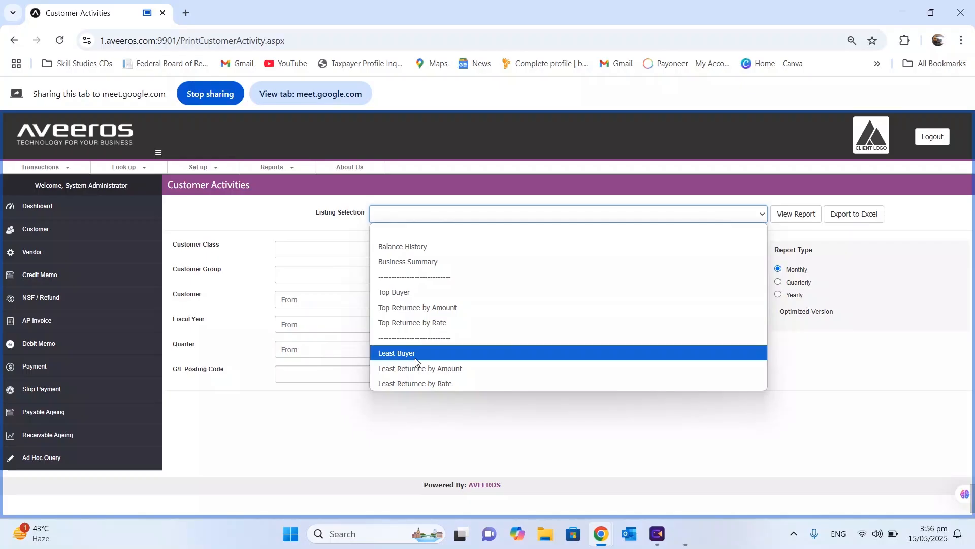
left_click(441, 247)
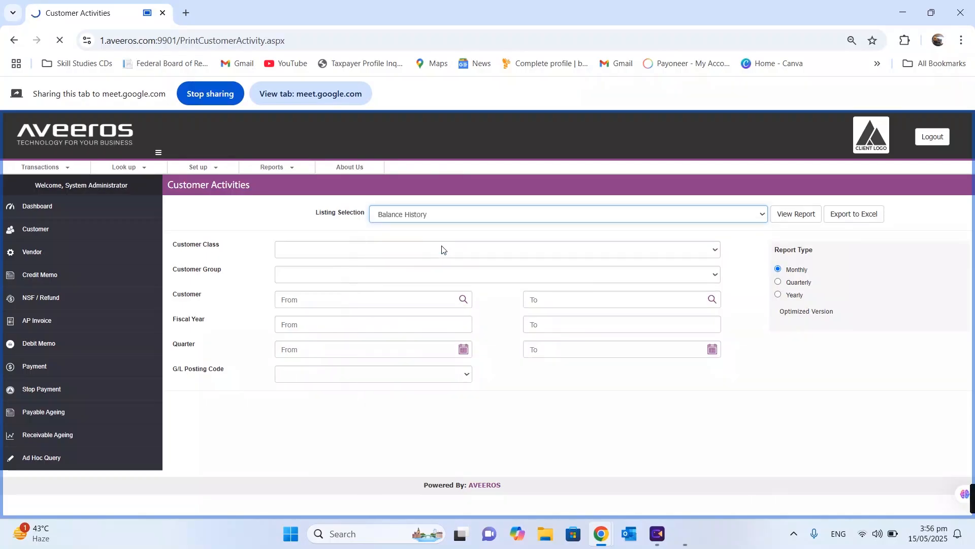
left_click(329, 302)
type("S-00001")
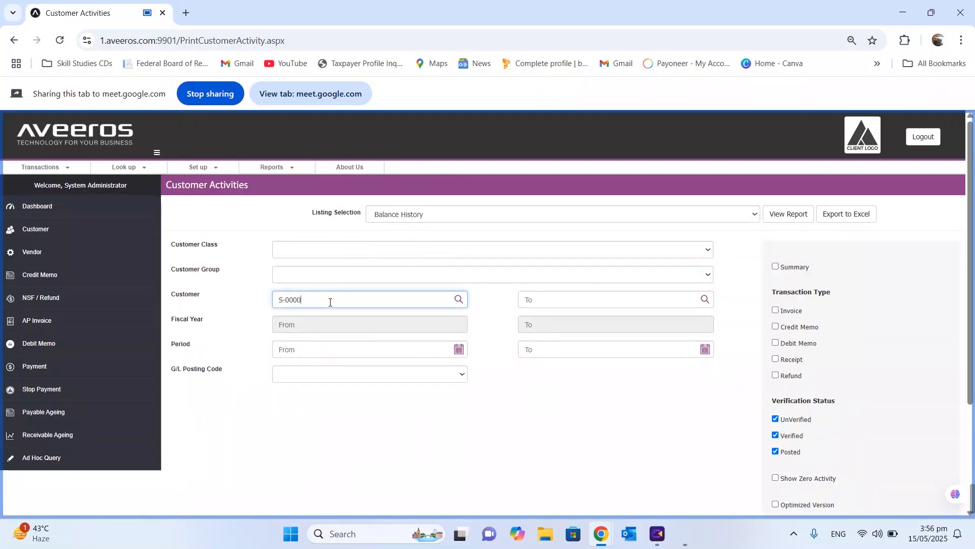
left_click(612, 301)
type("S-00001")
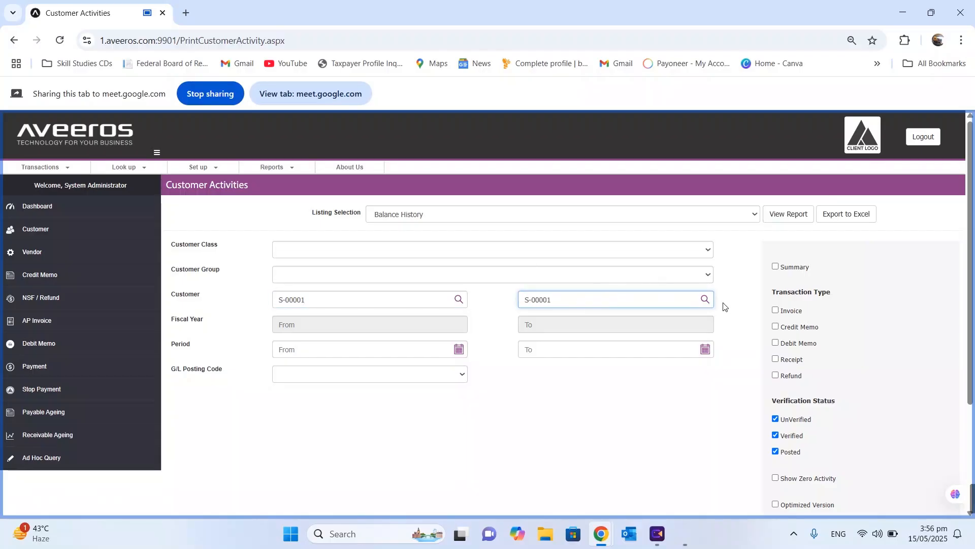
left_click(778, 221)
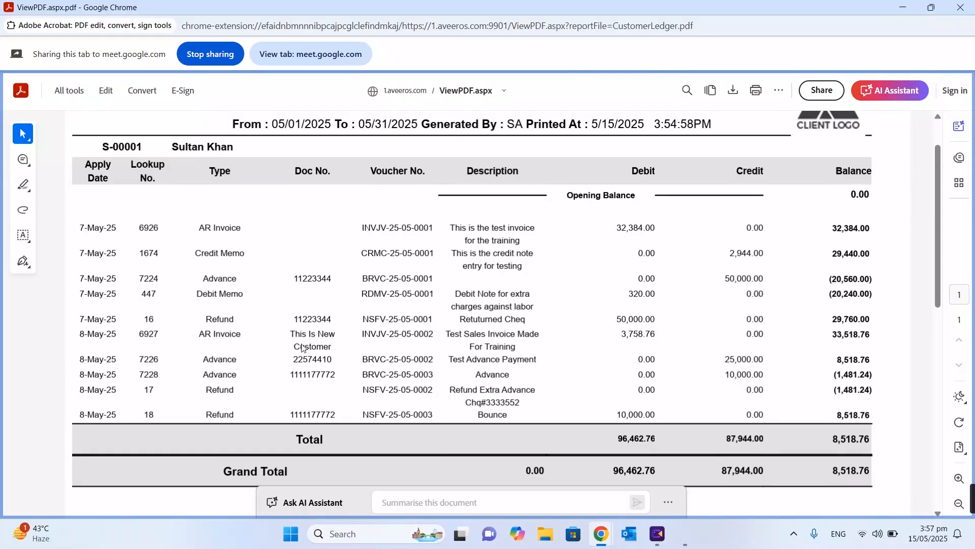
scroll(581, 334, "down", 2)
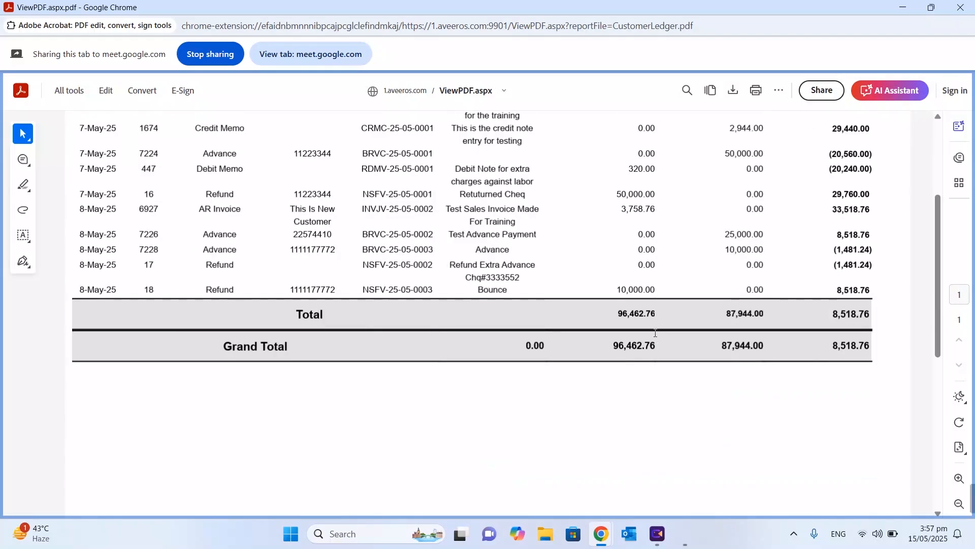
scroll(656, 332, "up", 2)
scroll(656, 333, "up", 1)
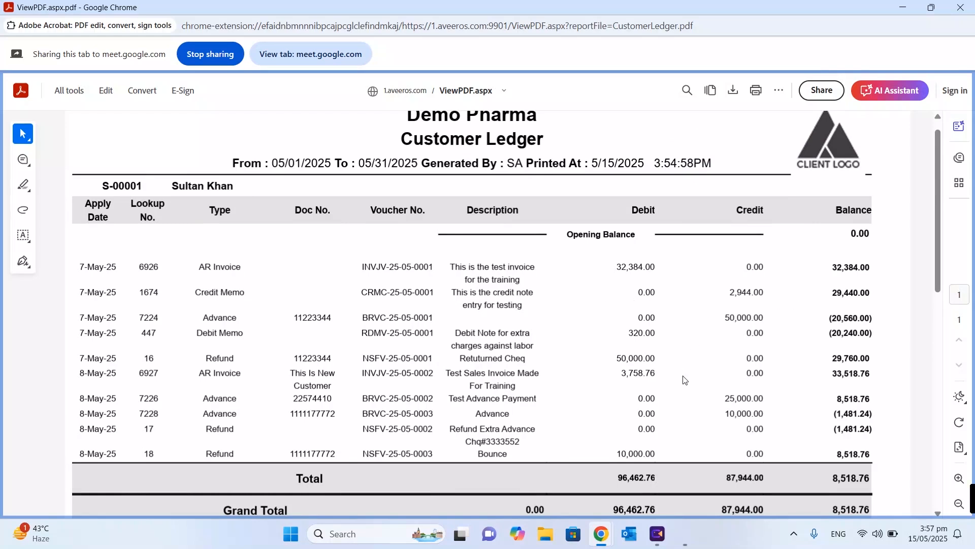
left_click(961, 7)
Switch the listing to Business Summary and generate that report
left_click(654, 214)
left_click(458, 261)
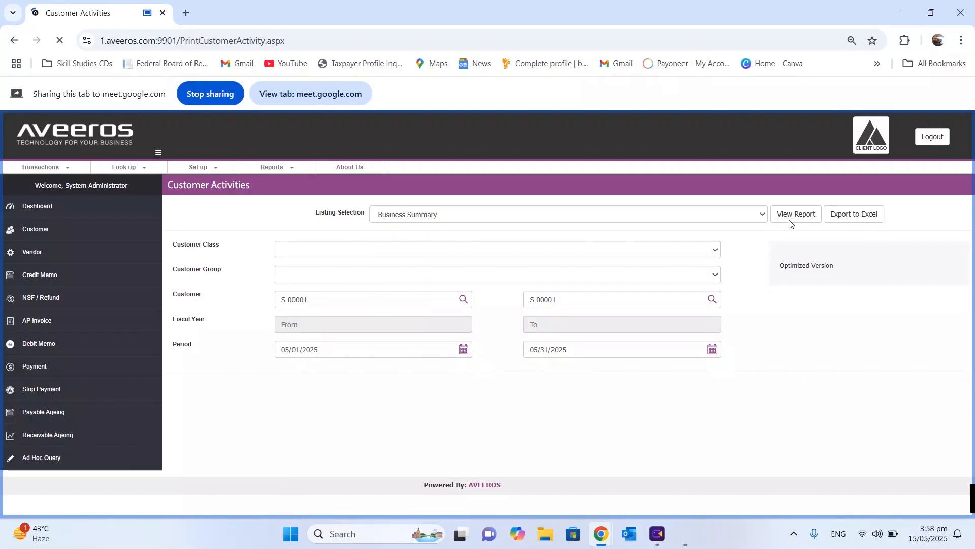
left_click(786, 219)
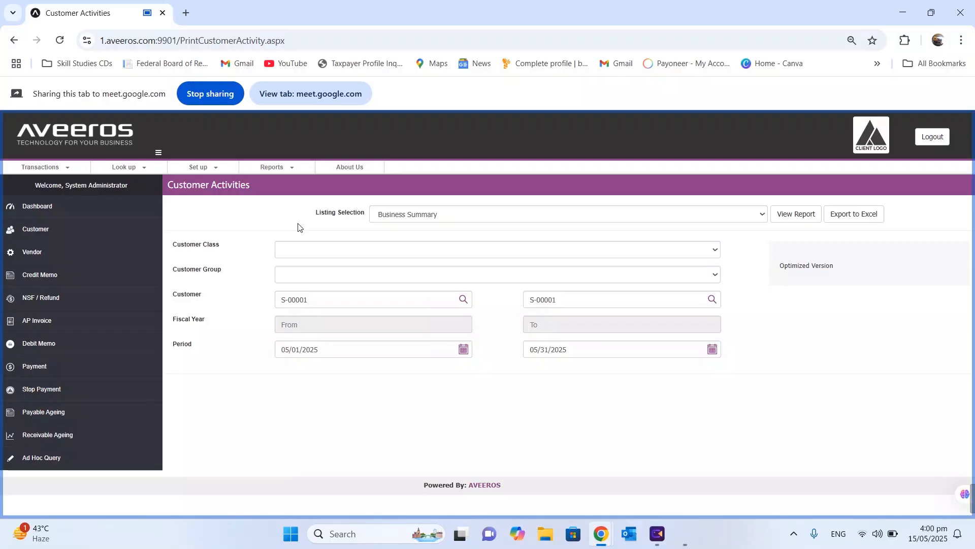
left_click(262, 169)
Open the Customer Receipt report, enter the customer range, and set the start date to 01/01/2025
mouse_move(274, 188)
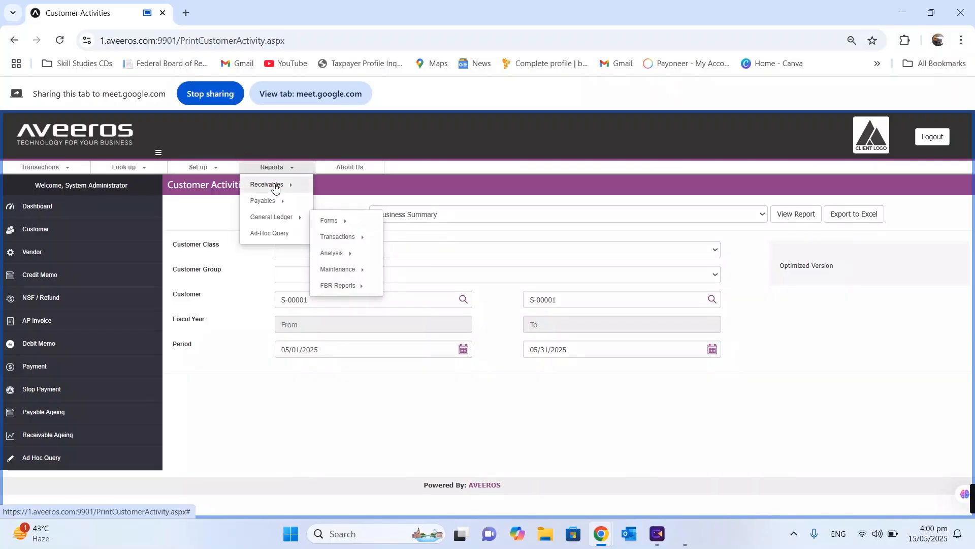
left_click(353, 253)
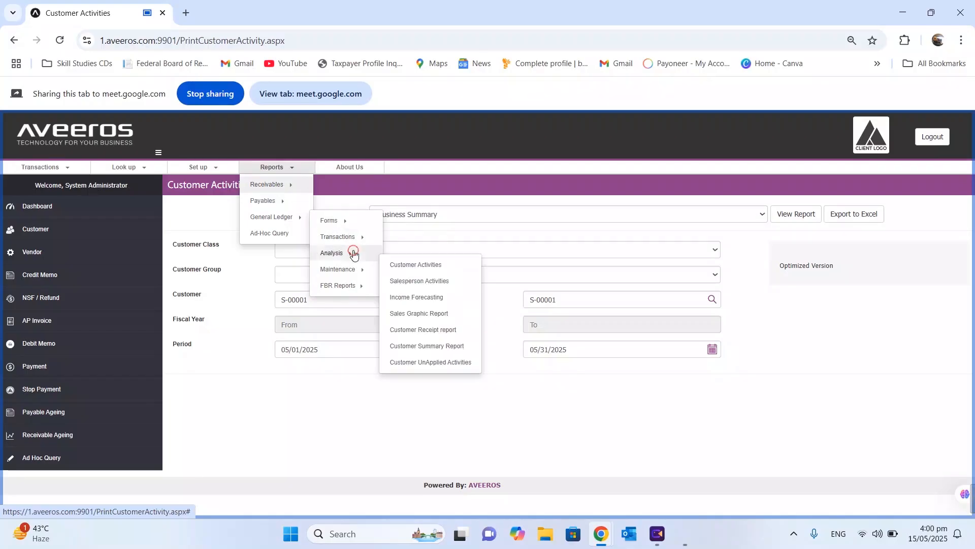
left_click(425, 331)
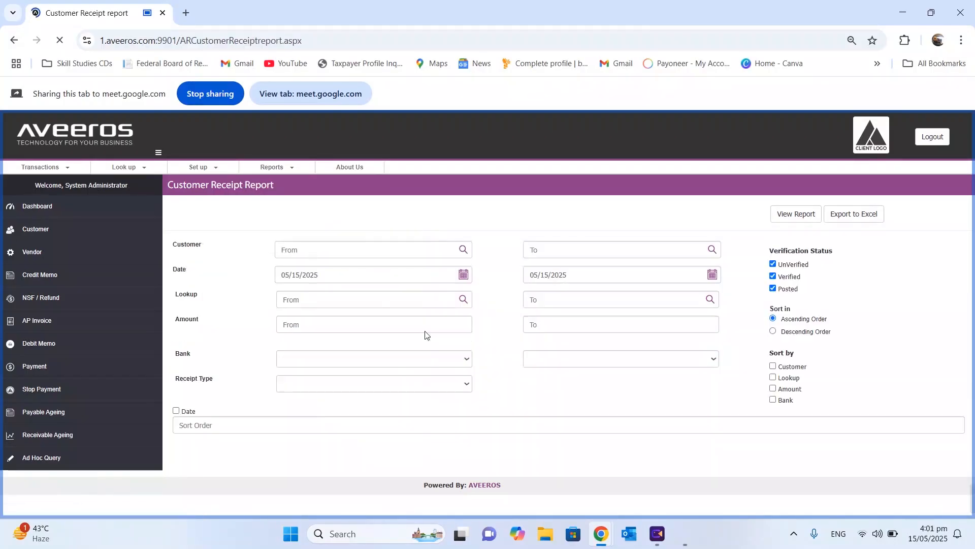
left_click(389, 252)
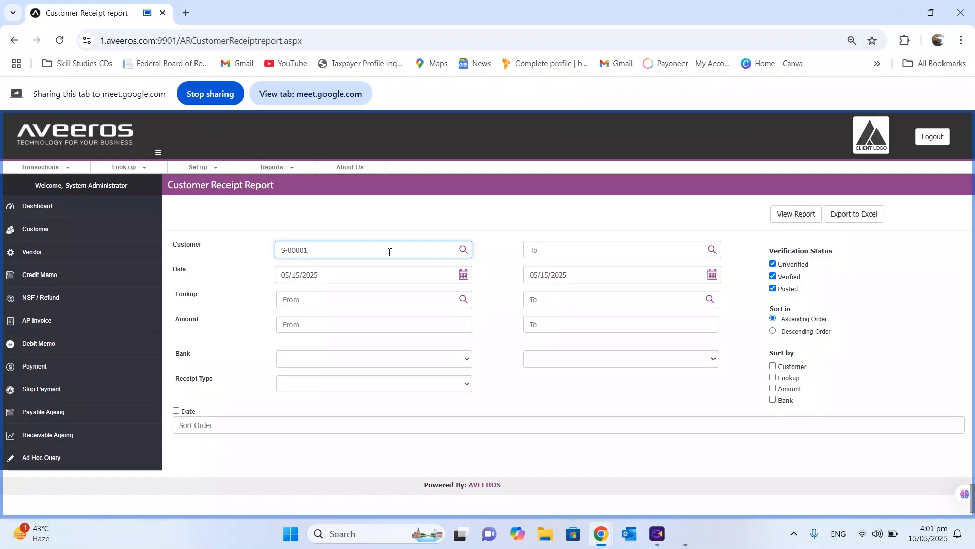
left_click(648, 251)
type("S-00001")
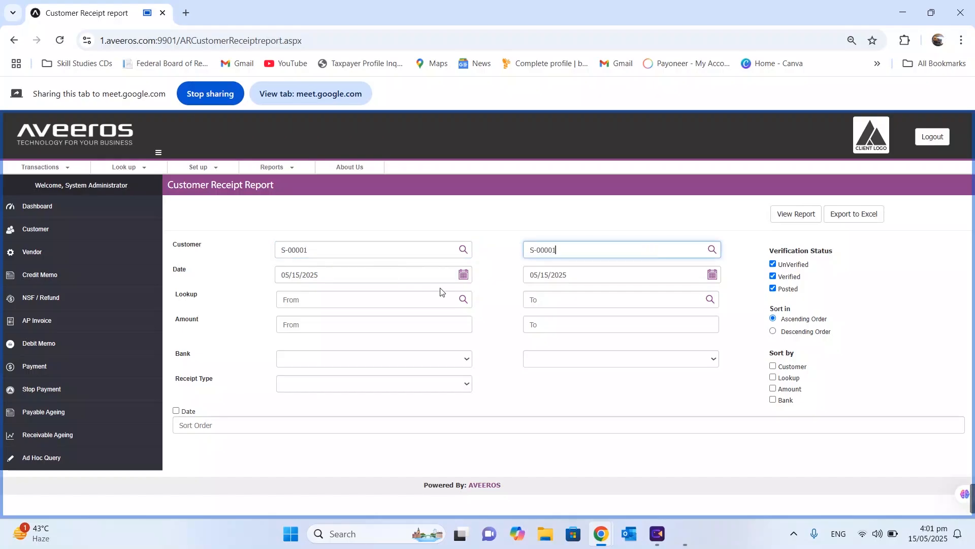
left_click(464, 274)
left_click(341, 322)
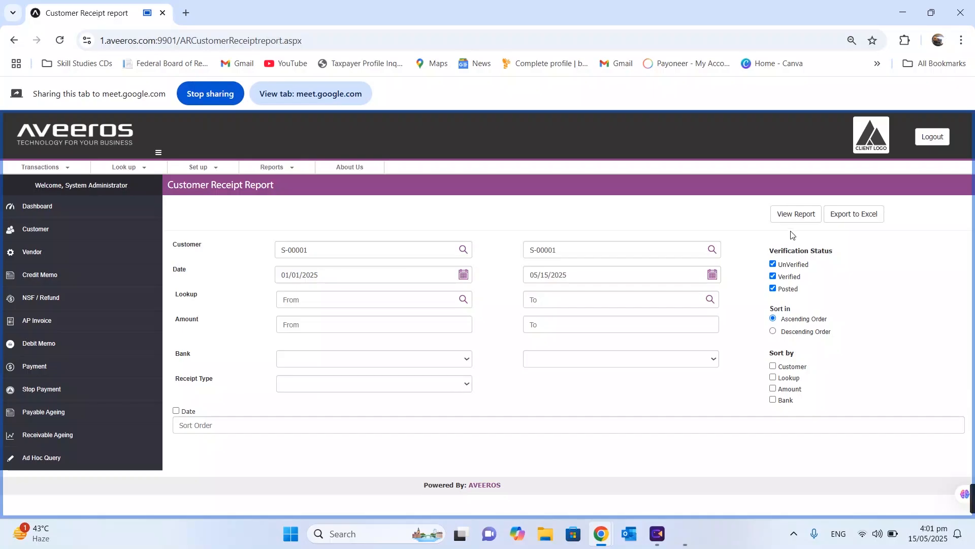
Sort the receipts by customer and view the generated report maximized
left_click(773, 367)
left_click(786, 215)
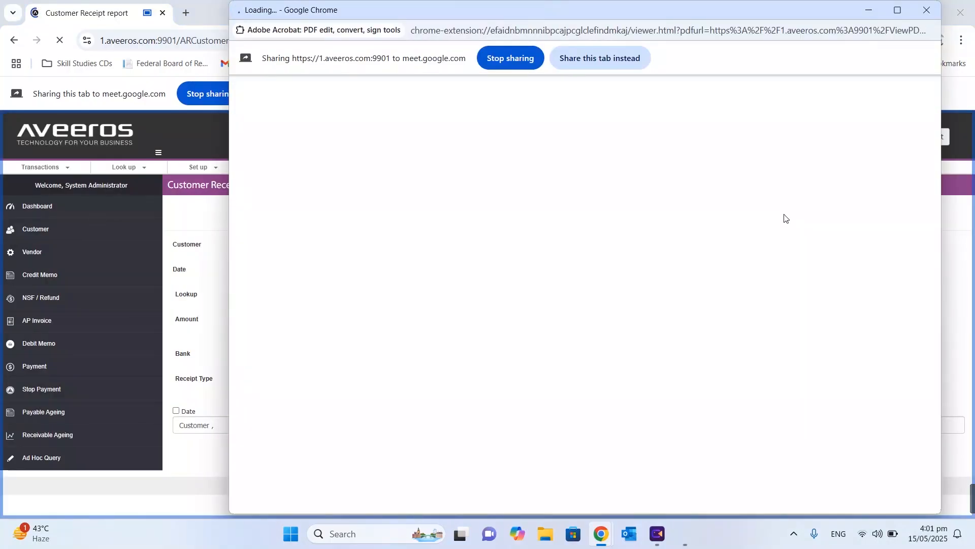
left_click(595, 58)
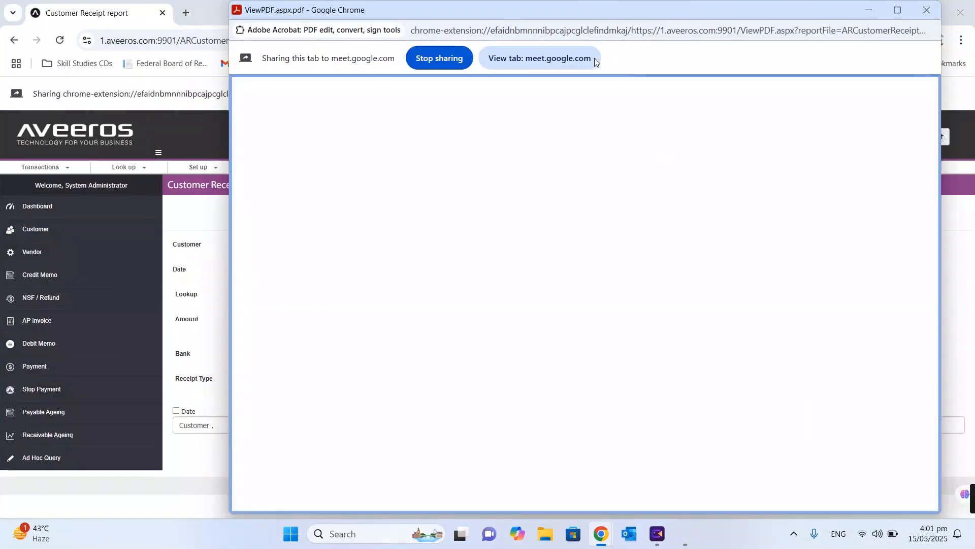
left_click(897, 9)
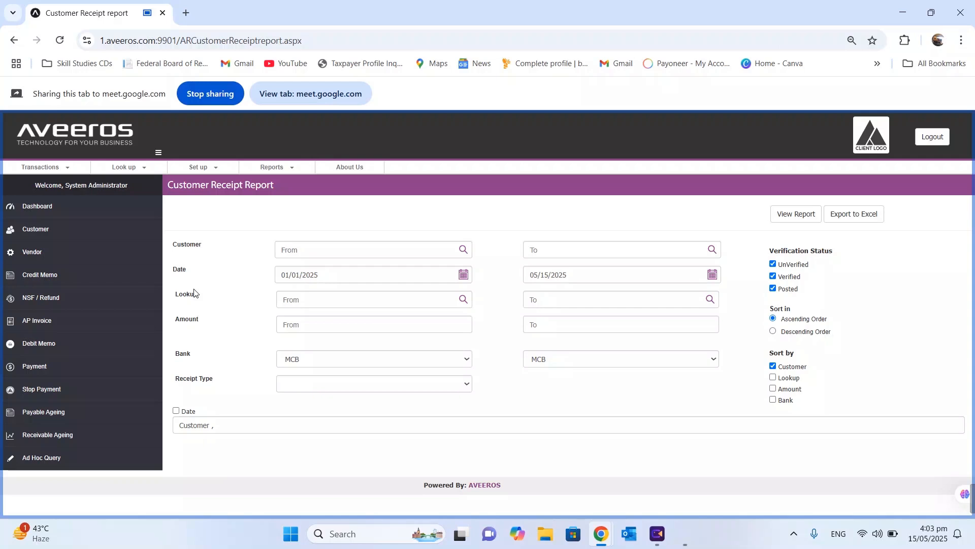
left_click(272, 167)
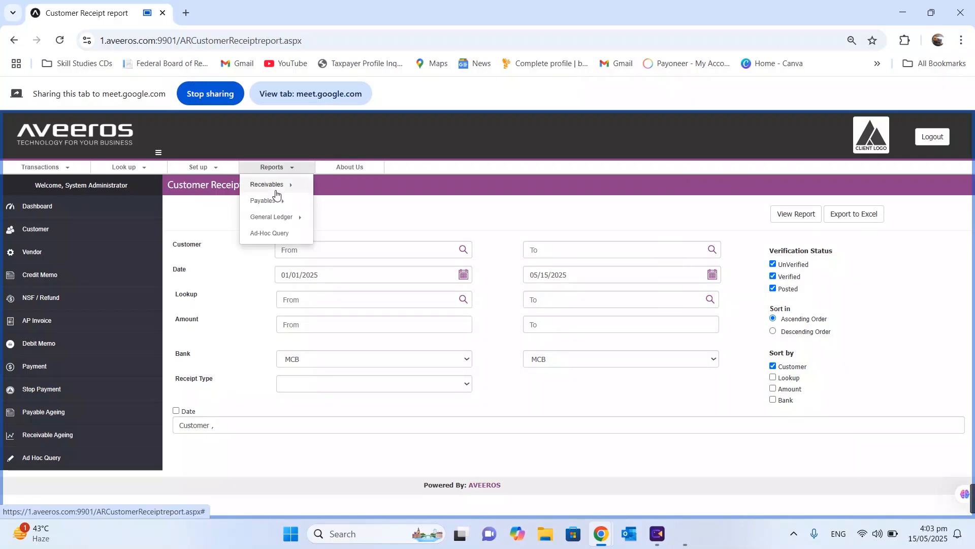
Open the Customer Summary Report and set the Date Applied start to 01/01/2025
mouse_move(285, 184)
mouse_move(335, 253)
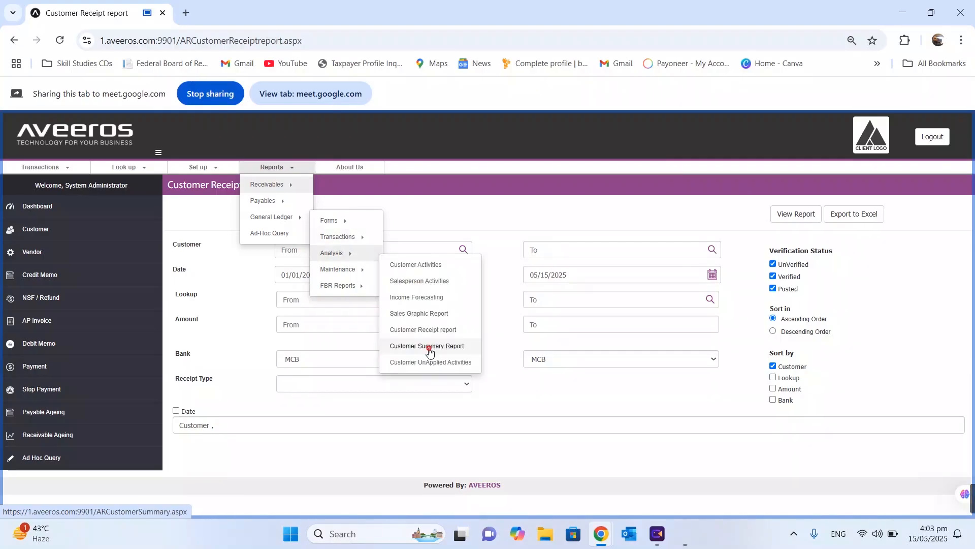
left_click(429, 347)
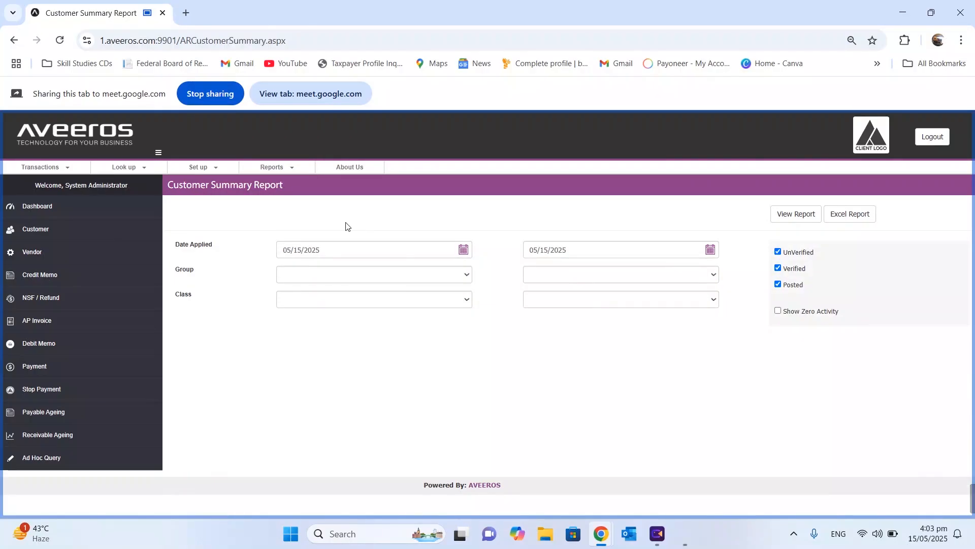
left_click(344, 249)
left_click(340, 272)
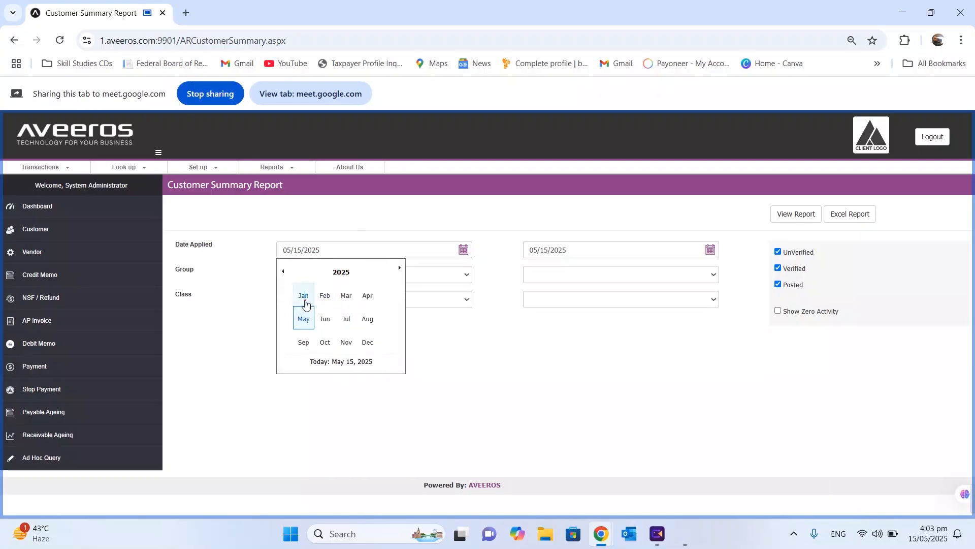
left_click(303, 295)
left_click(339, 296)
left_click(622, 250)
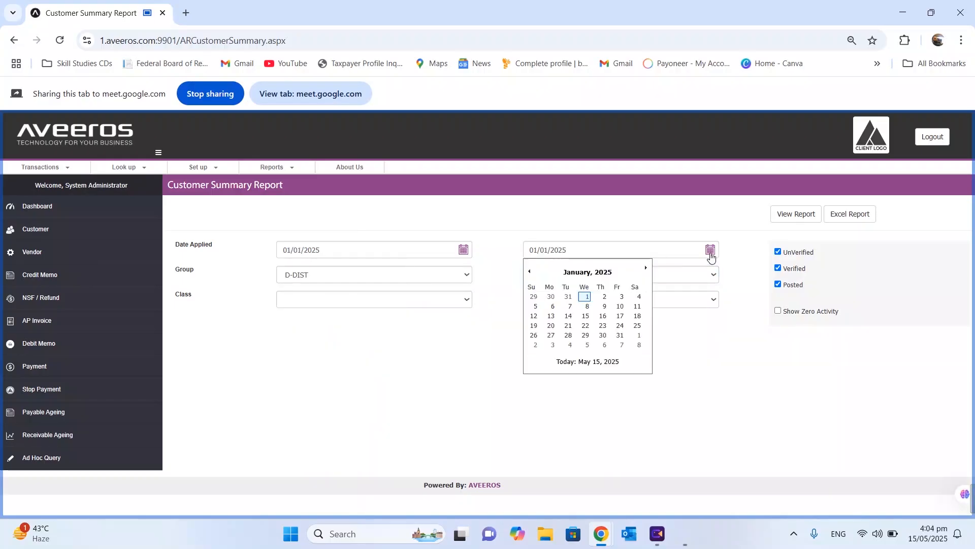
Set the end date to 05/15/2025 and generate the customer summary report
left_click(611, 272)
left_click(559, 322)
left_click(603, 320)
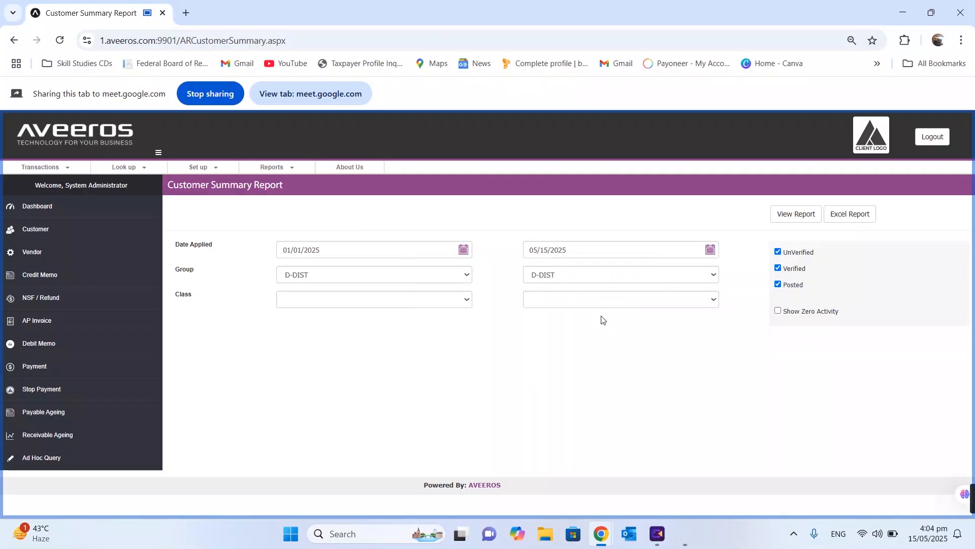
left_click(803, 210)
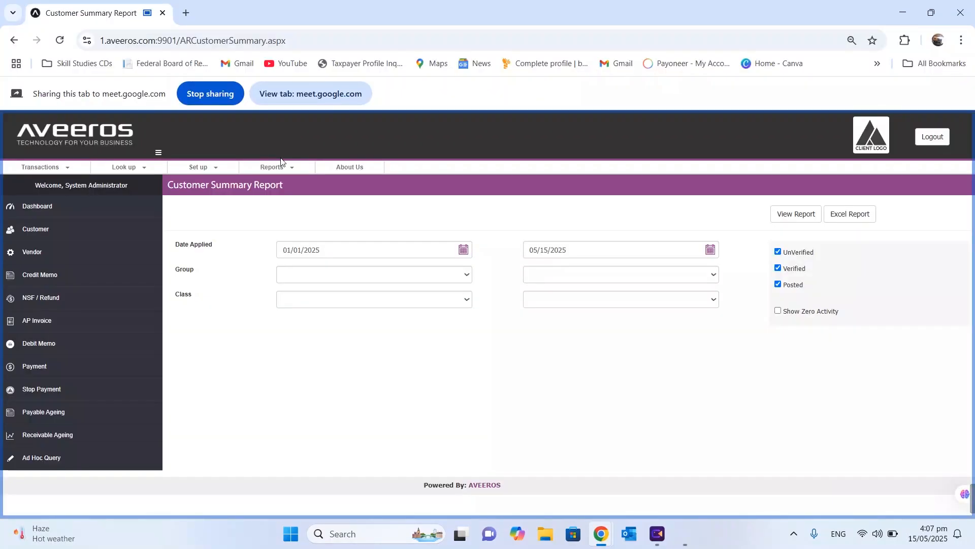
Open the Receivable Ageing Report from the Receivables Maintenance reports
left_click(273, 167)
left_click(276, 186)
left_click(355, 270)
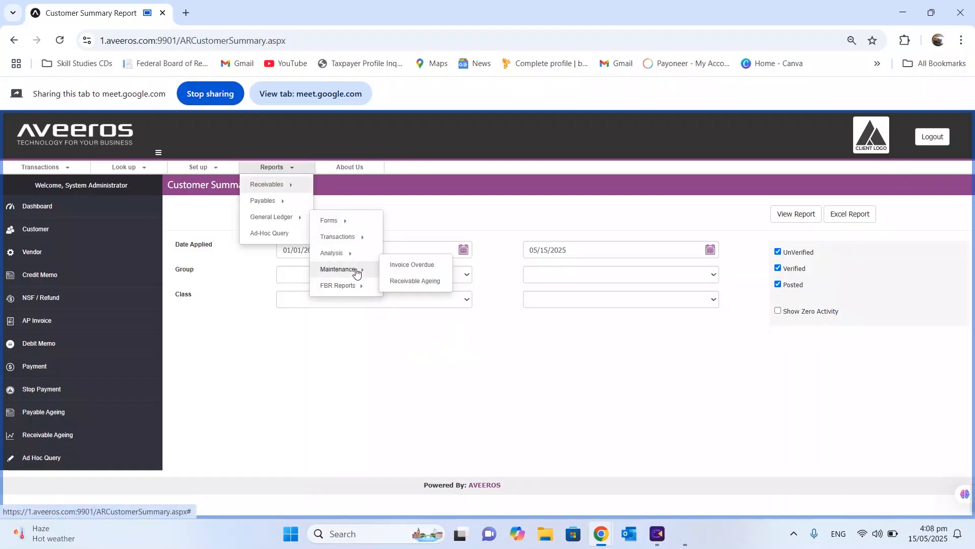
left_click(400, 283)
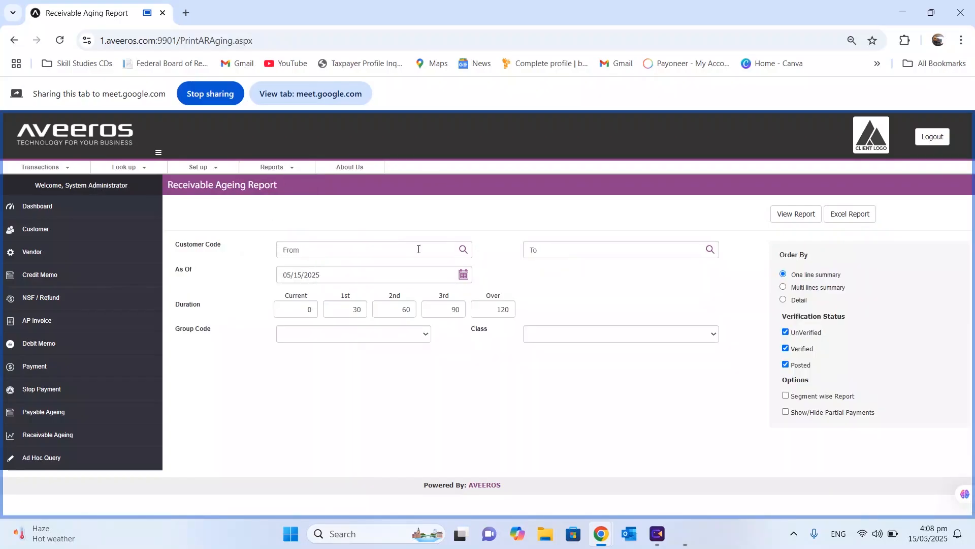
Generate the detailed receivable ageing report for customer S-00001
left_click(464, 250)
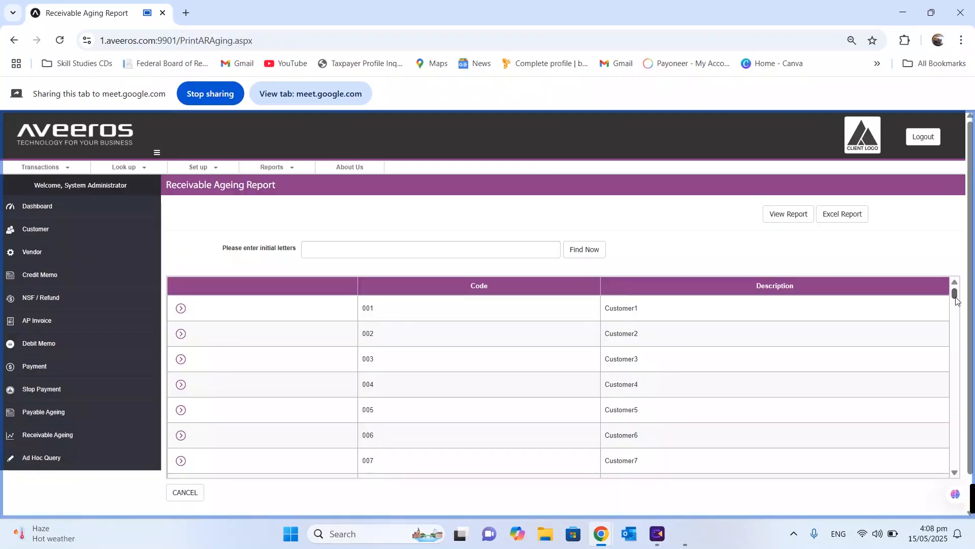
scroll(945, 389, "down", 10)
left_click_drag(968, 388, 959, 475)
left_click(182, 457)
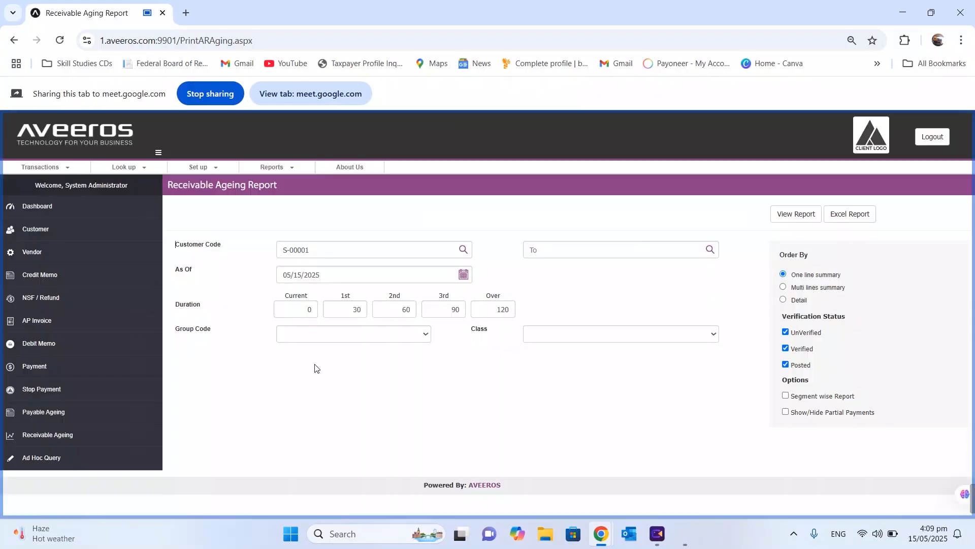
left_click(785, 300)
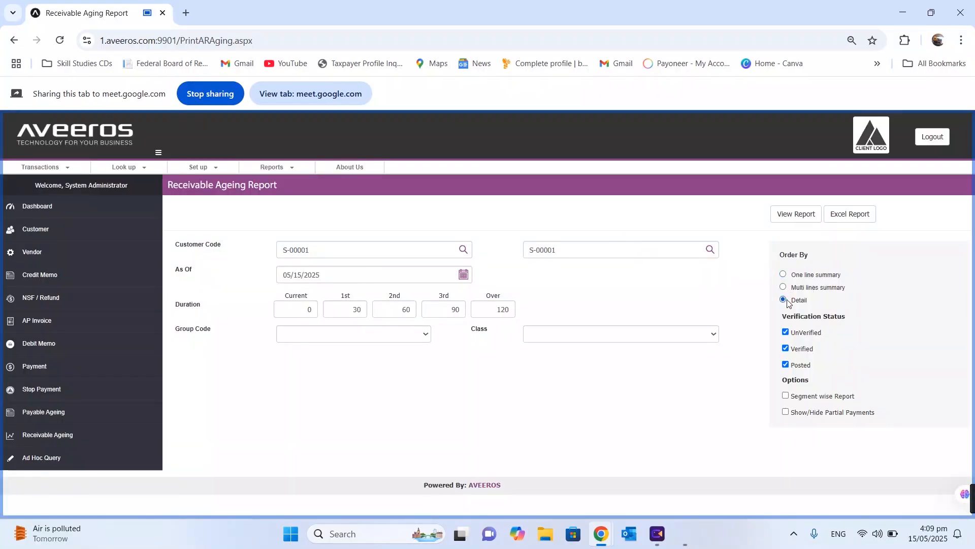
left_click(780, 215)
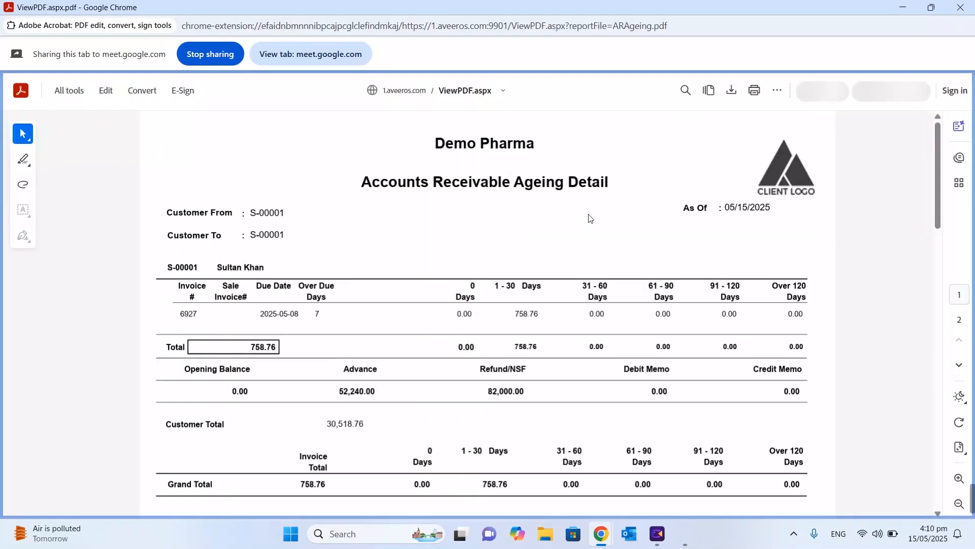
Generate the one-line summary and multi-lines summary versions of the ageing report
key("alt+Tab")
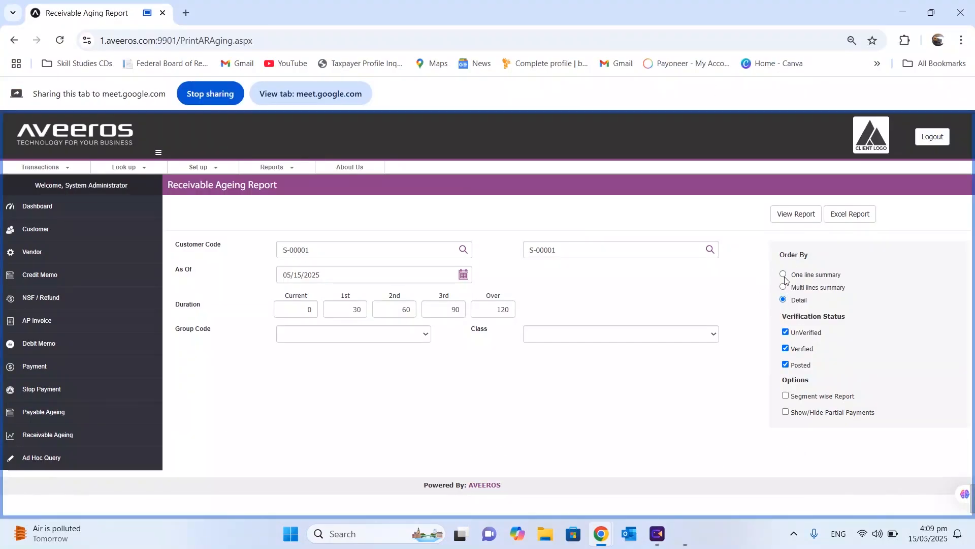
left_click(784, 276)
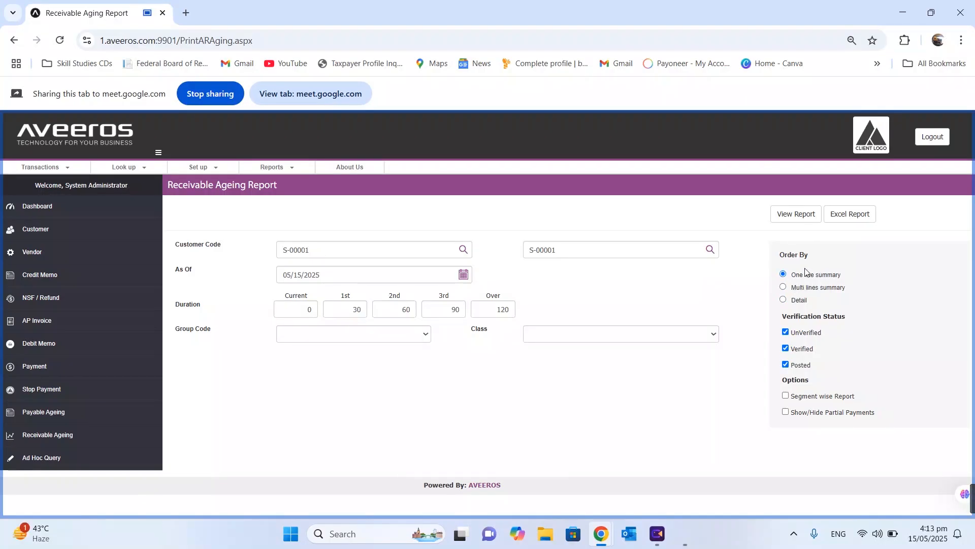
left_click(794, 215)
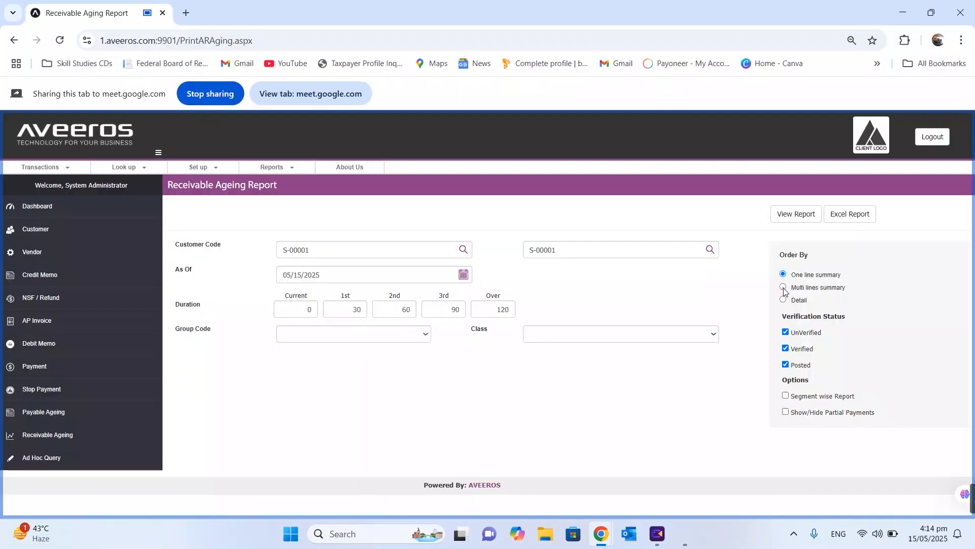
left_click(784, 288)
left_click(788, 214)
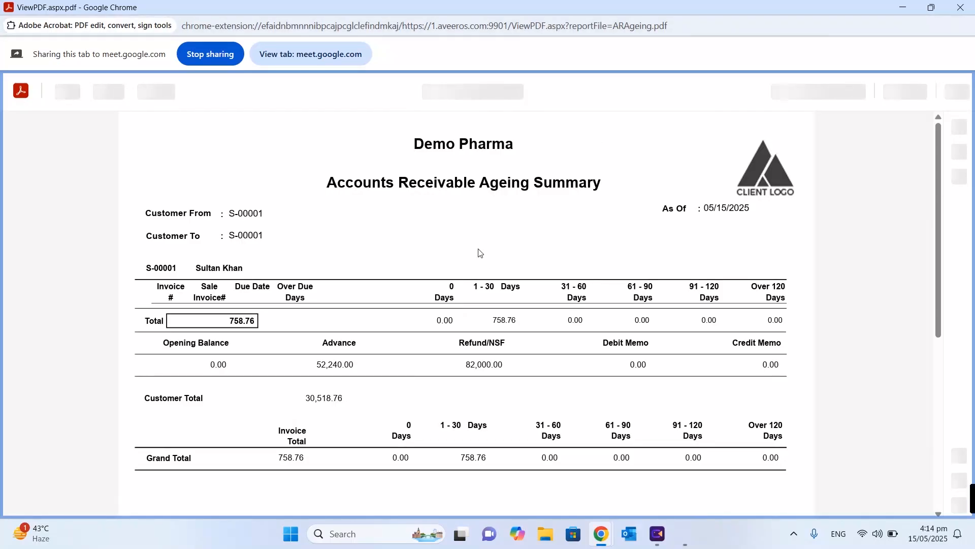
scroll(333, 330, "down", 2)
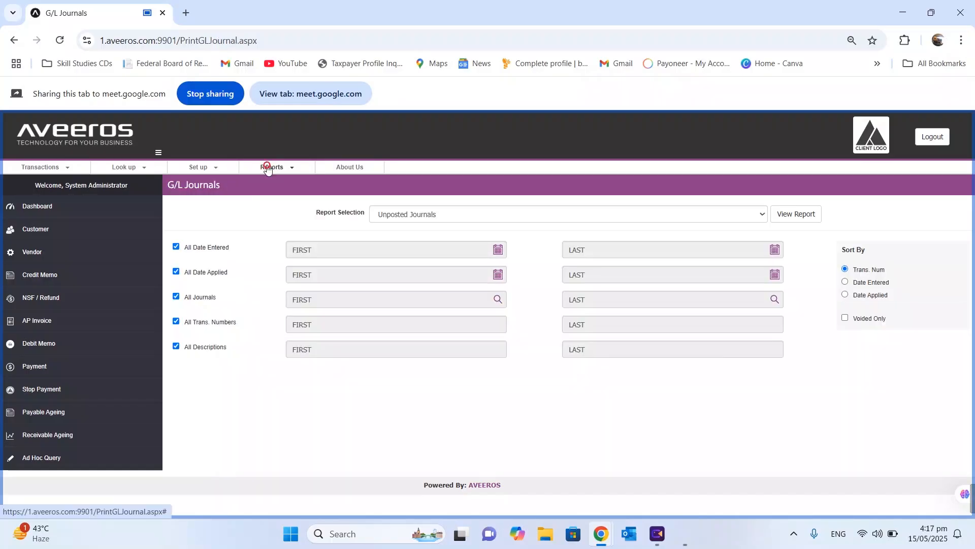
Open the General Ledger analysis report and run it for accounts 110101001 through 110112003
left_click(267, 167)
mouse_move(277, 218)
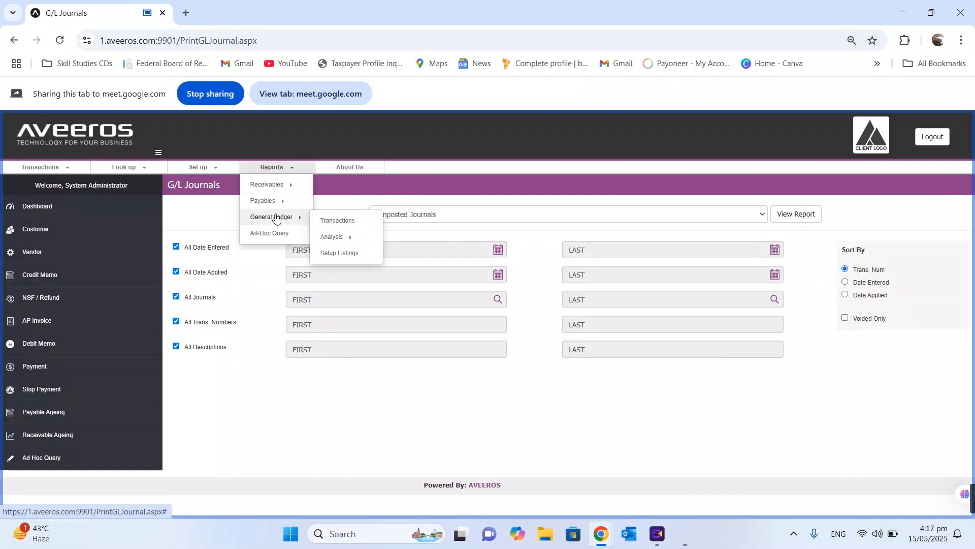
mouse_move(353, 241)
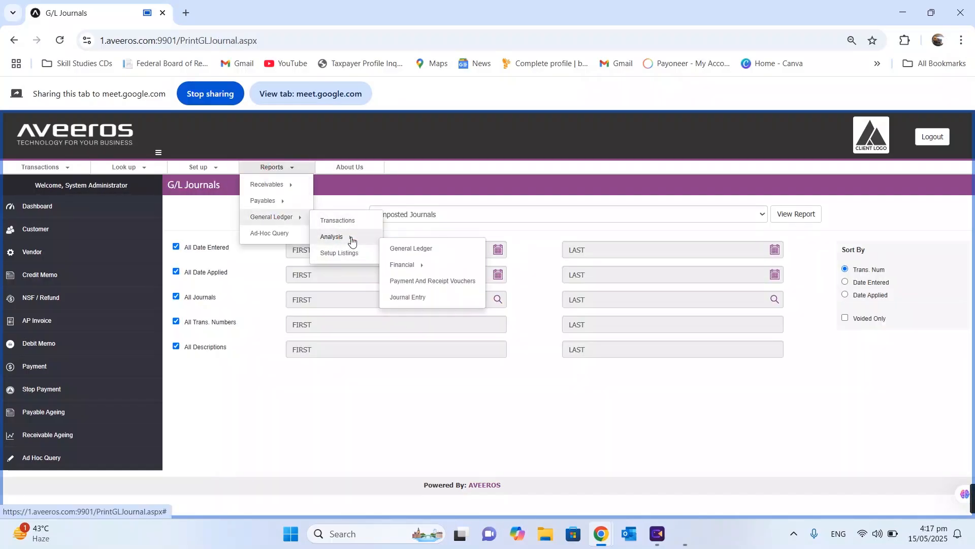
left_click(436, 249)
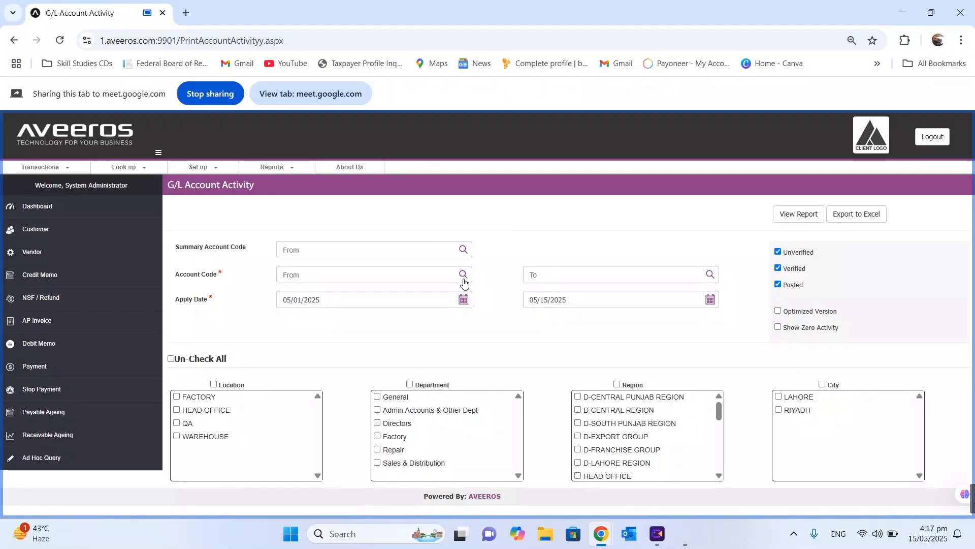
left_click(463, 278)
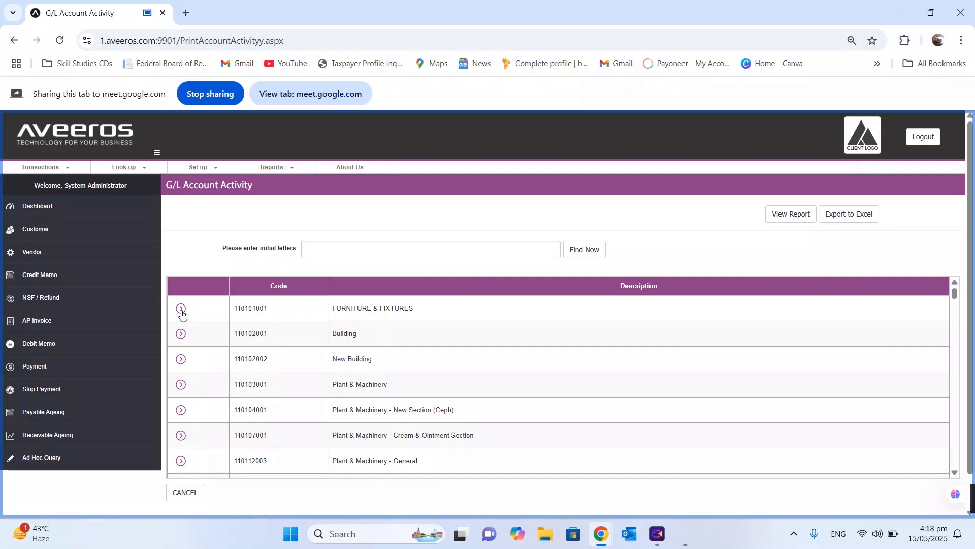
left_click(182, 310)
left_click(709, 278)
left_click(181, 460)
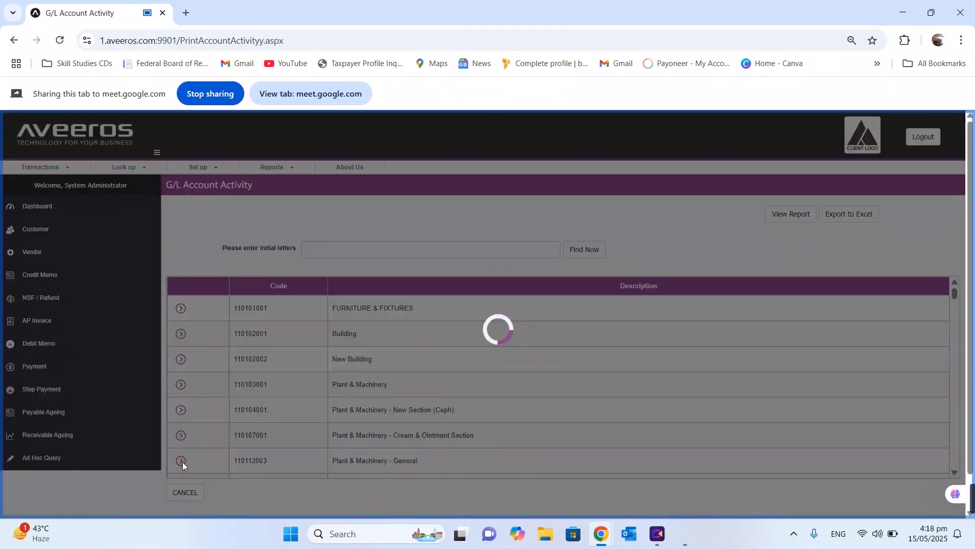
left_click(812, 220)
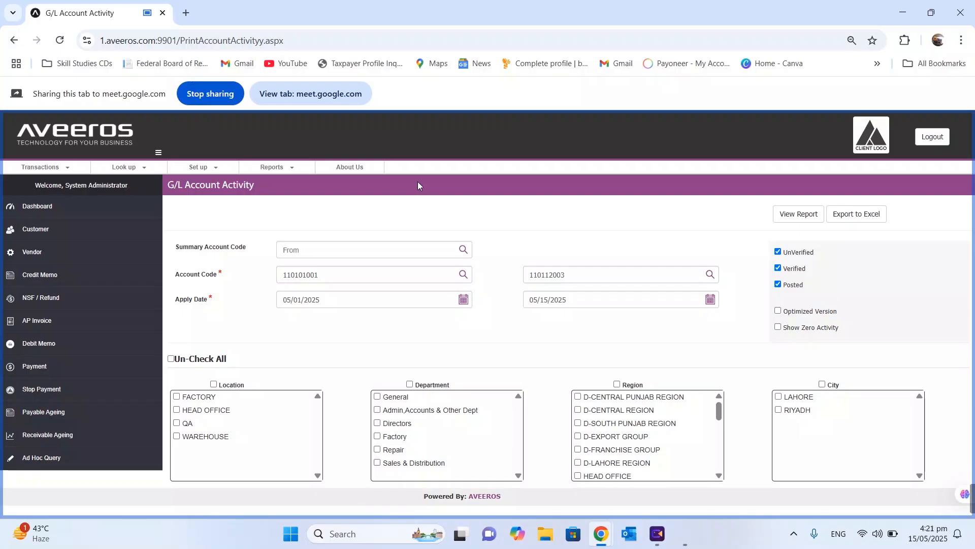
Pick summary account 11 and review the resulting account code range
left_click(463, 250)
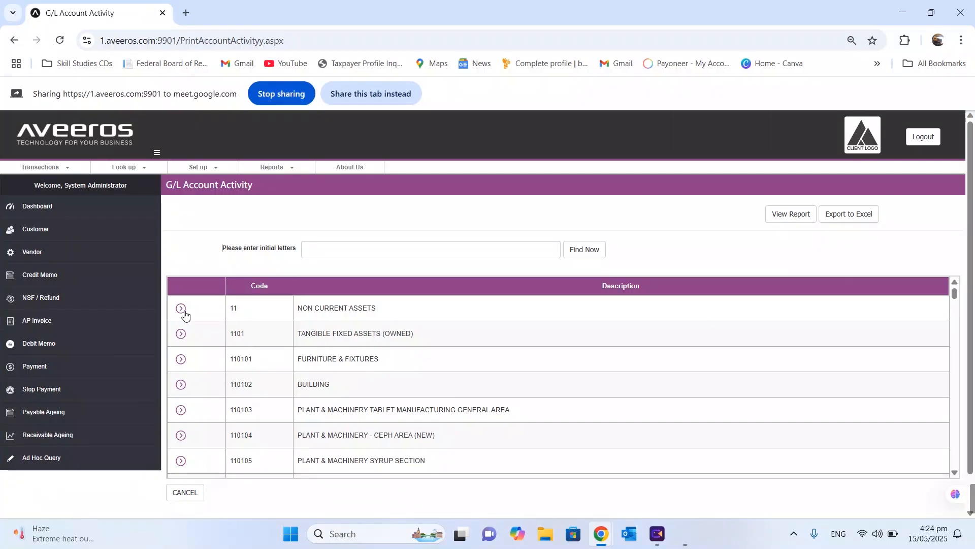
left_click(181, 309)
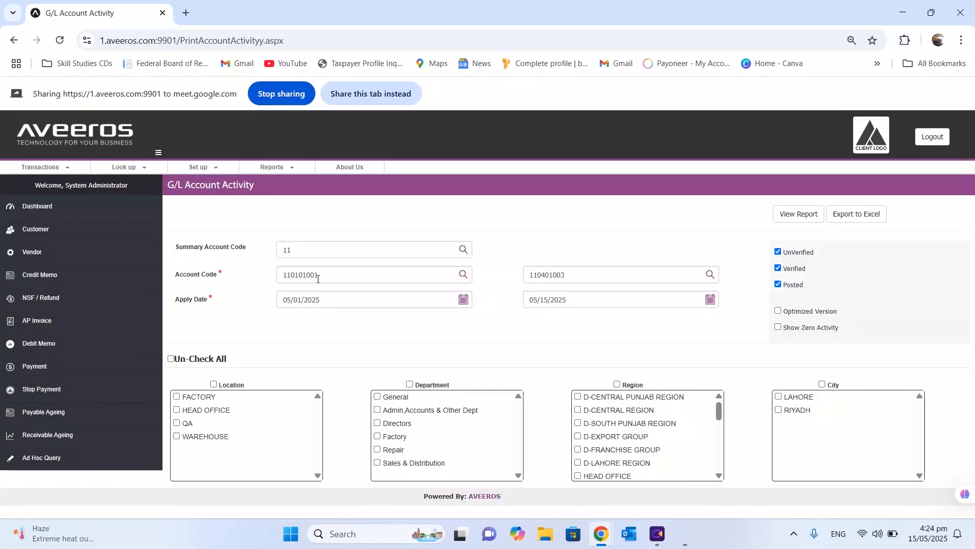
left_click(327, 276)
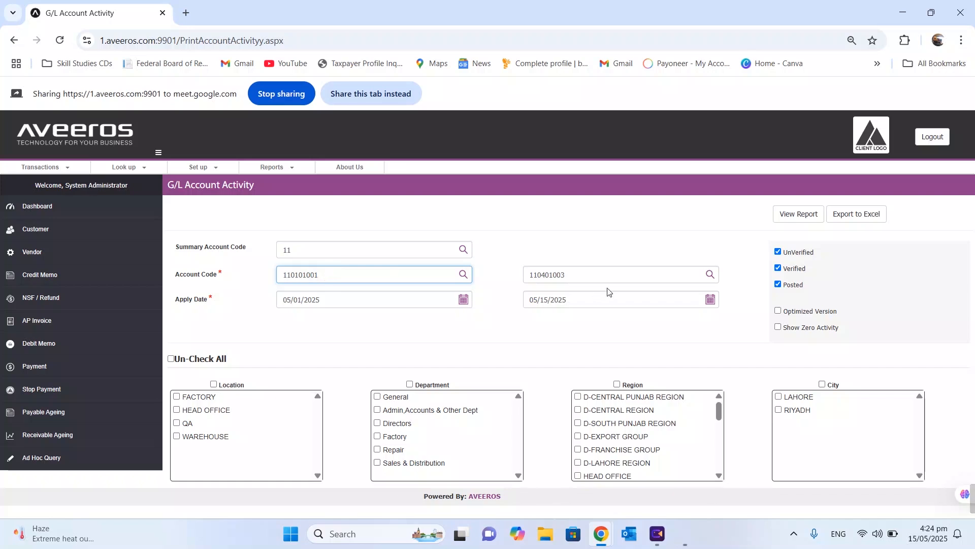
left_click(617, 277)
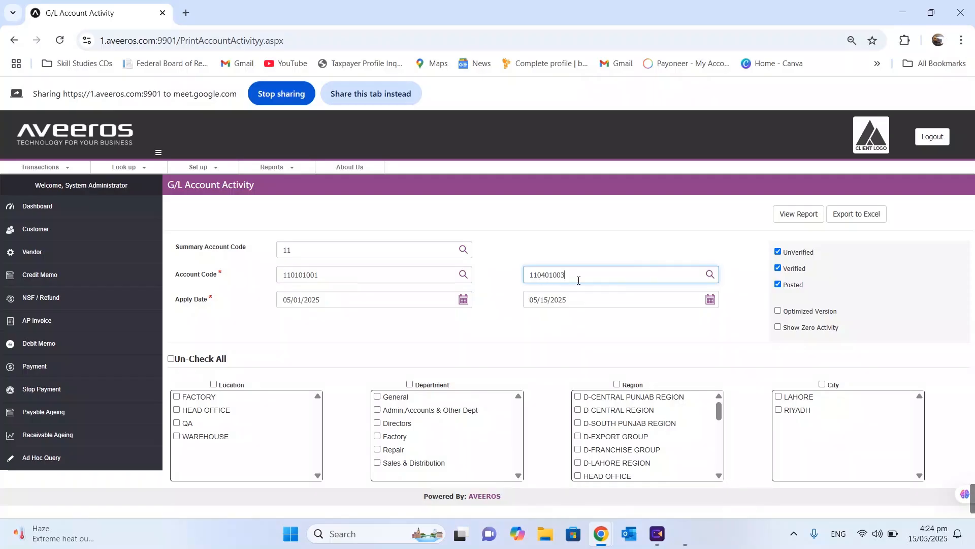
left_click(351, 94)
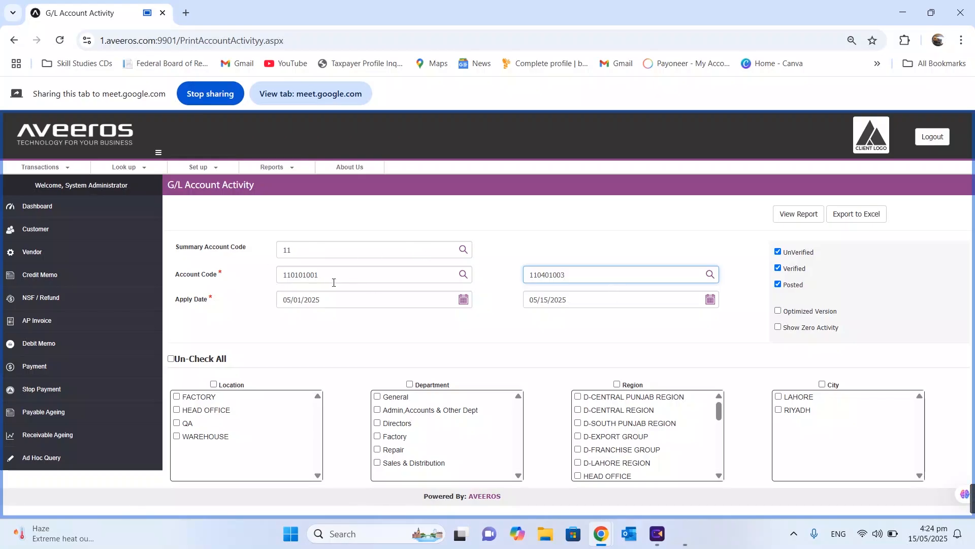
Switch to summary account 1101 (accounts through 110123006) and generate the General Ledger report
left_click(463, 249)
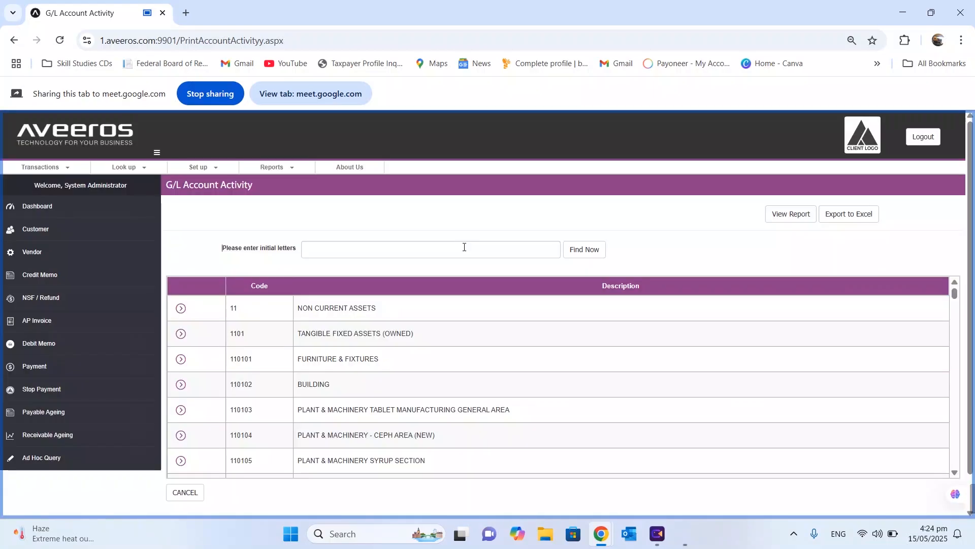
left_click(181, 335)
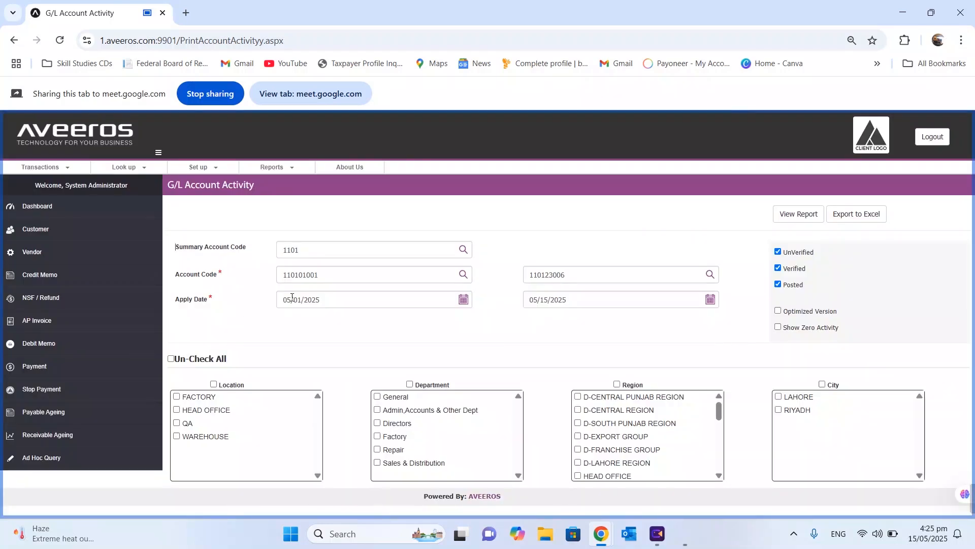
left_click(542, 279)
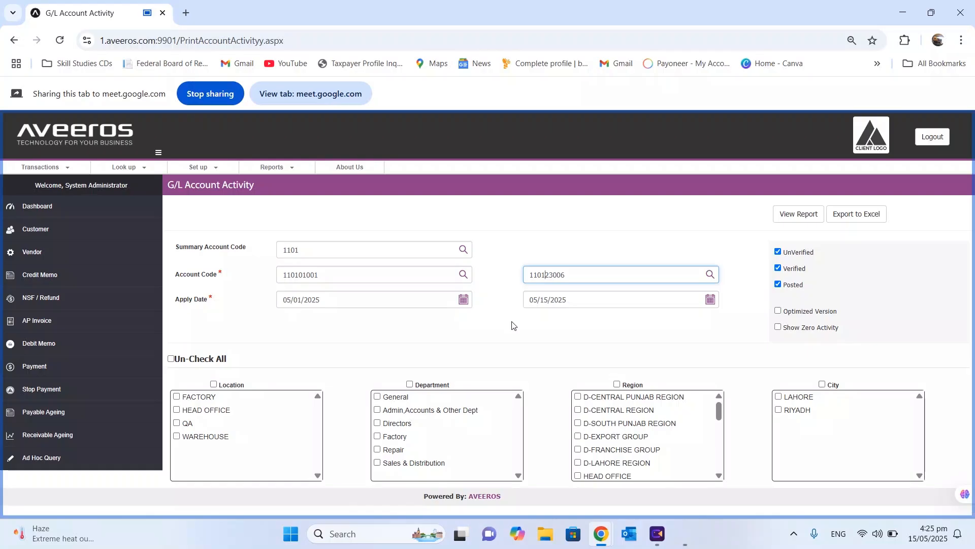
left_click(799, 215)
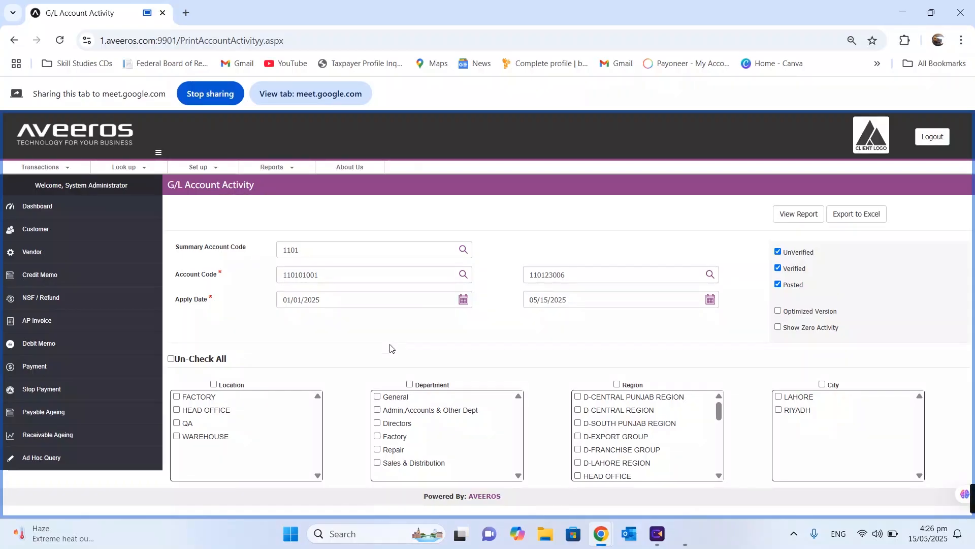
Open the Income Statement report and generate it as a Comparative Income Statement
left_click(272, 167)
mouse_move(274, 217)
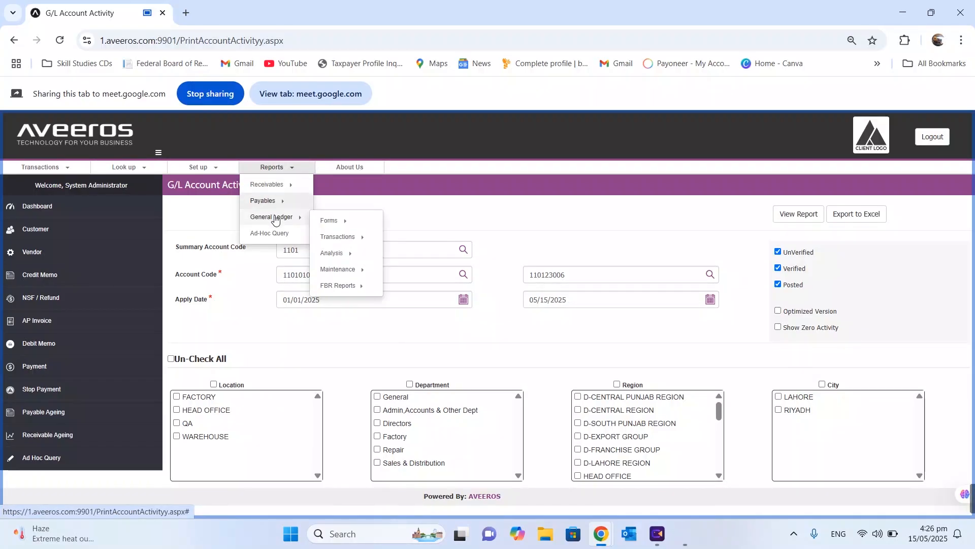
mouse_move(367, 237)
mouse_move(449, 269)
left_click(523, 282)
left_click(485, 216)
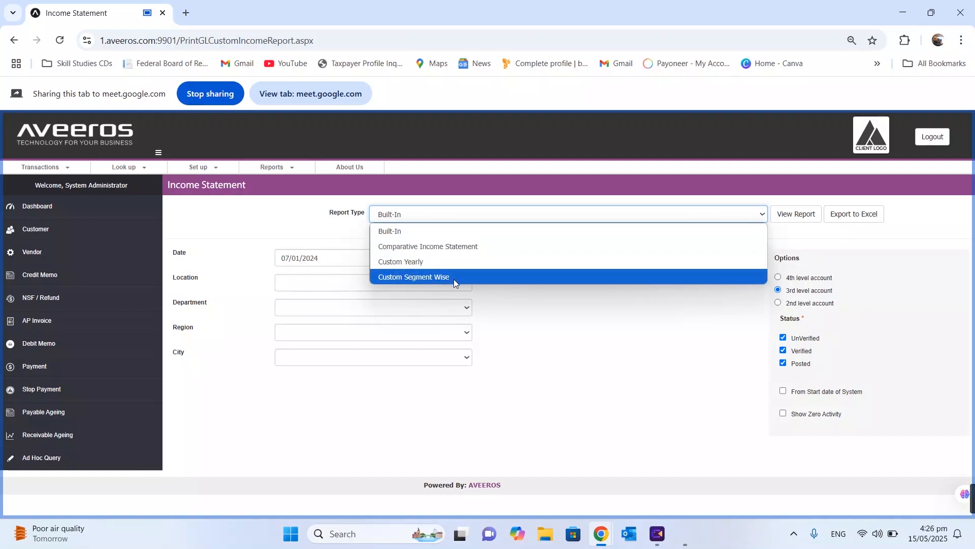
left_click(446, 251)
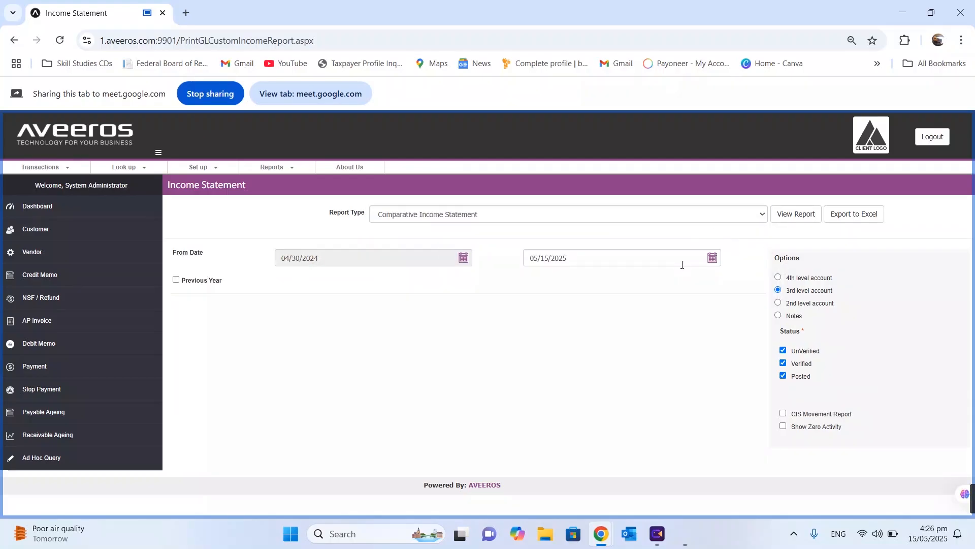
left_click(790, 216)
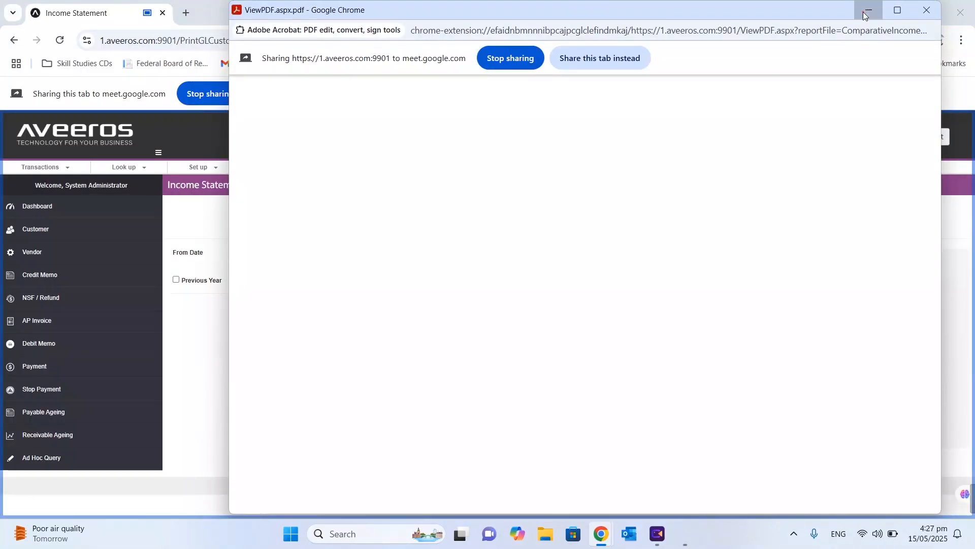
Back on the settings, try the 4th, 3rd and 2nd level account options
left_click(864, 11)
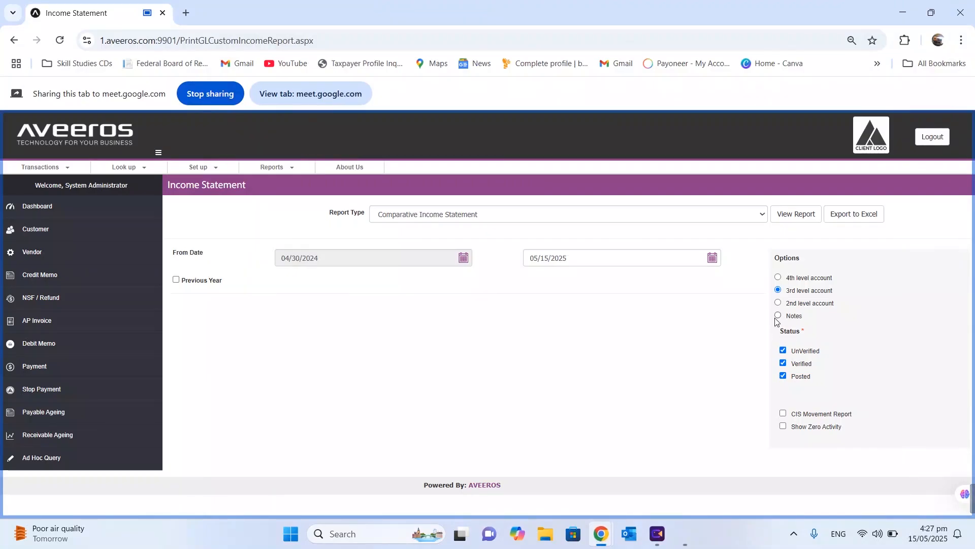
left_click(778, 278)
left_click(778, 290)
left_click(778, 303)
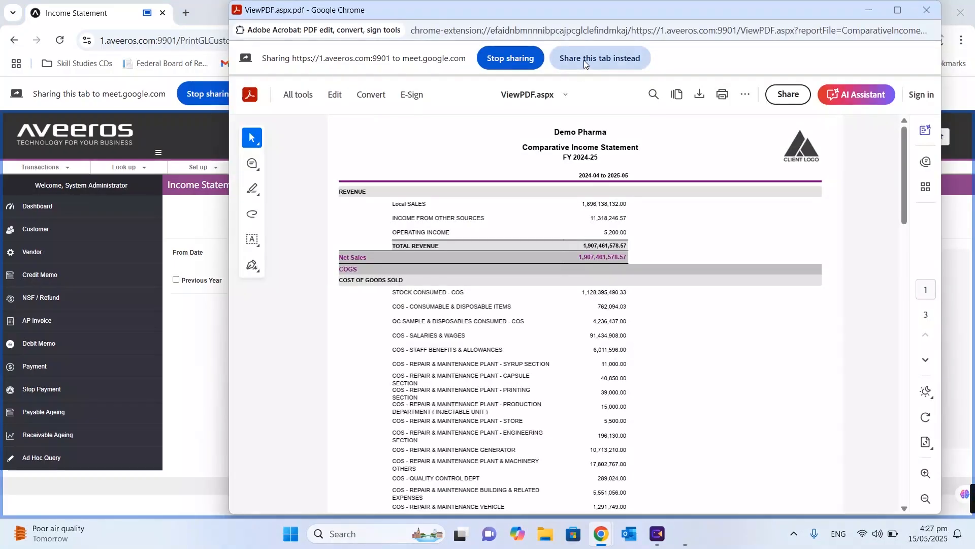
left_click(583, 59)
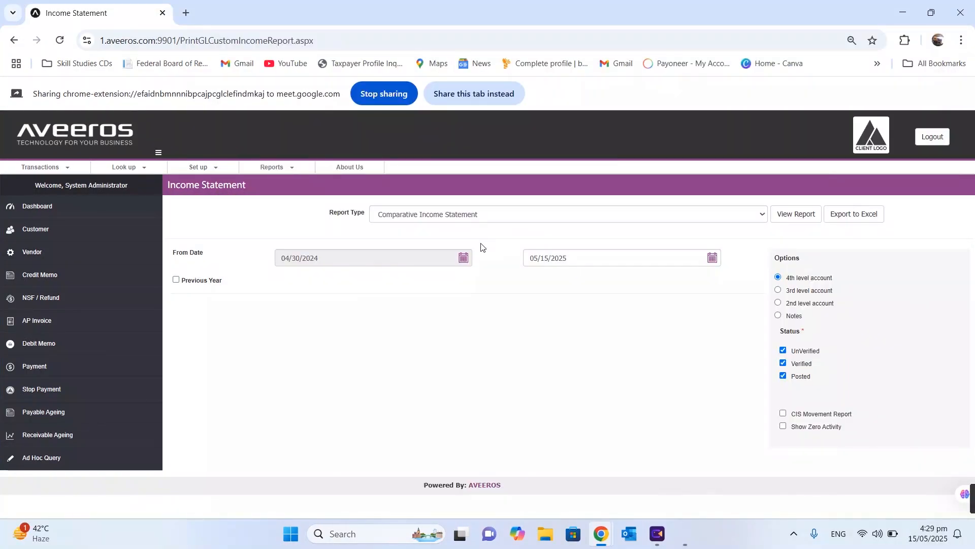
Open the Balance Sheet report, keep the standard Balance Sheet type, and generate it
left_click(272, 167)
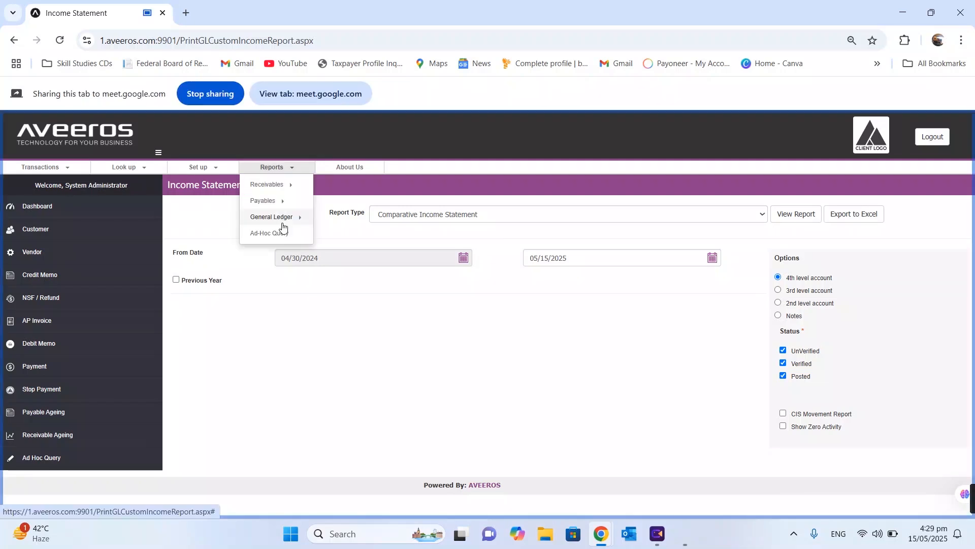
mouse_move(282, 219)
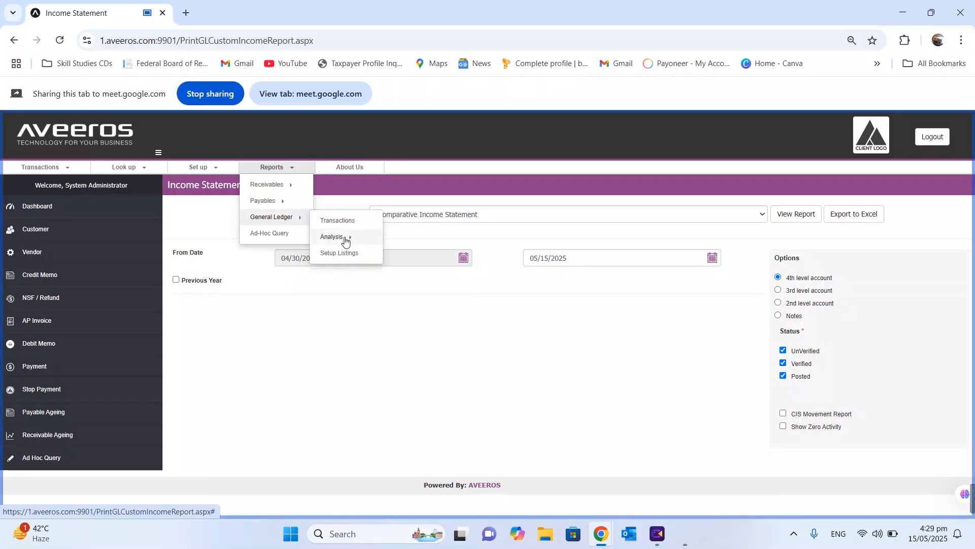
mouse_move(341, 238)
mouse_move(426, 267)
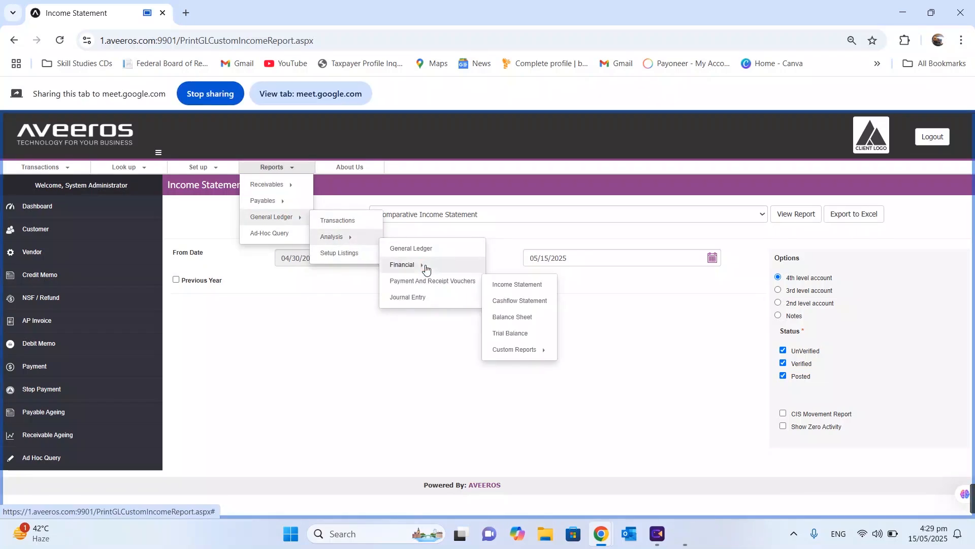
left_click(512, 317)
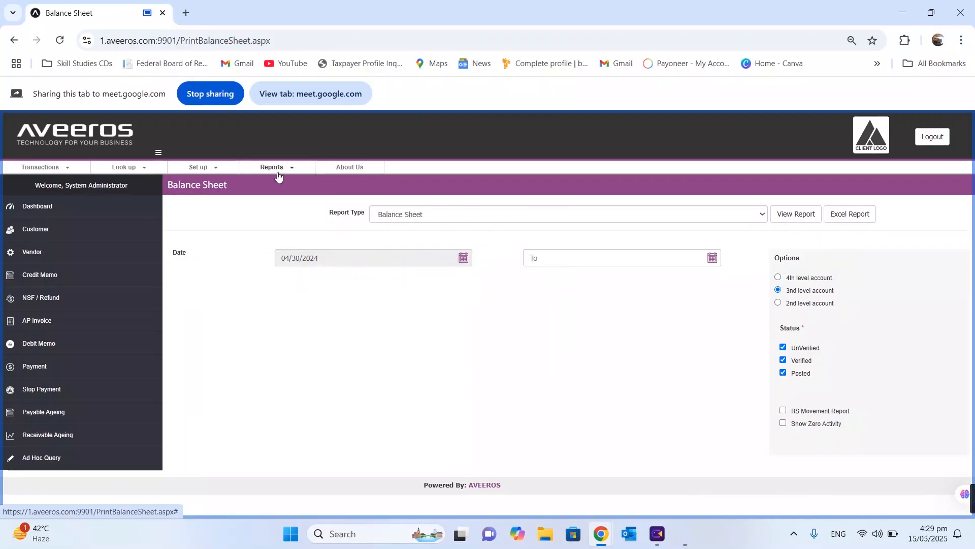
left_click(540, 214)
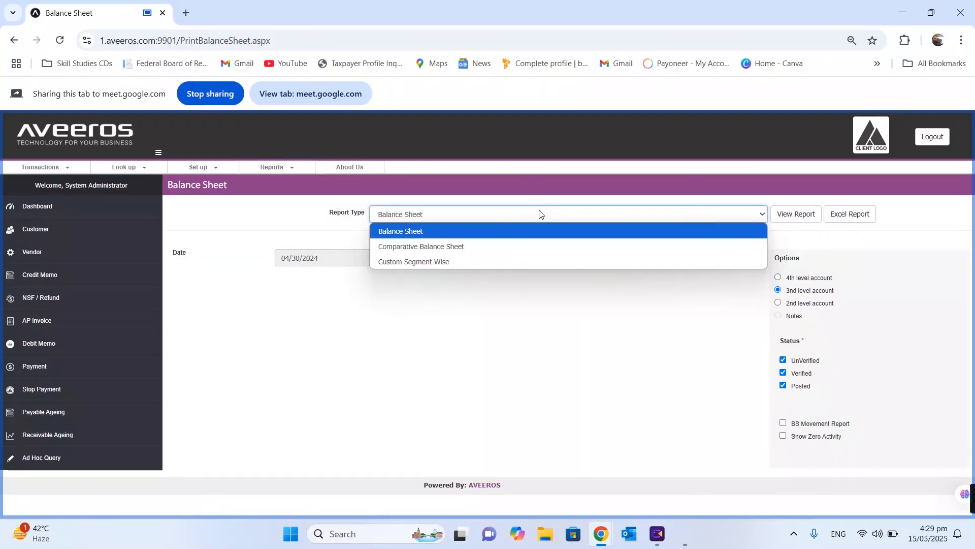
left_click(430, 333)
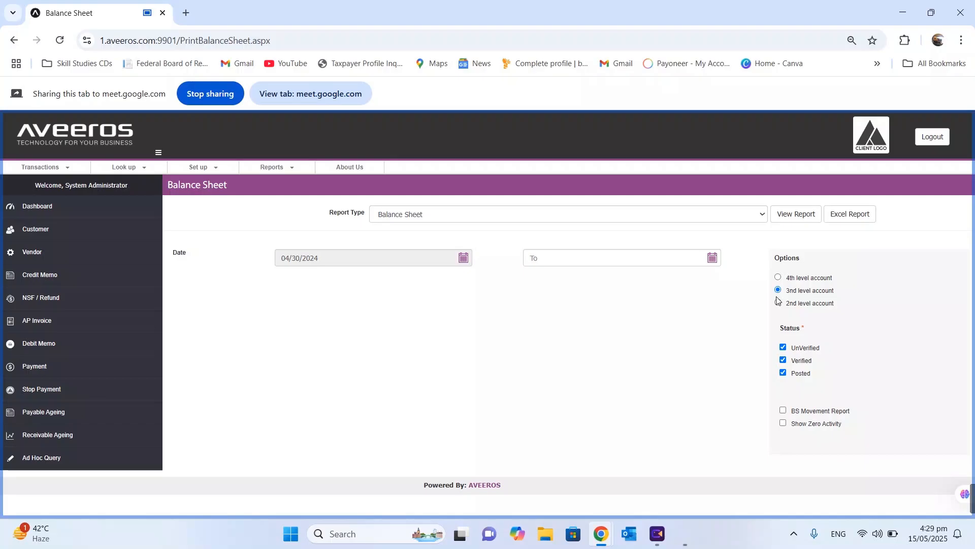
left_click(790, 214)
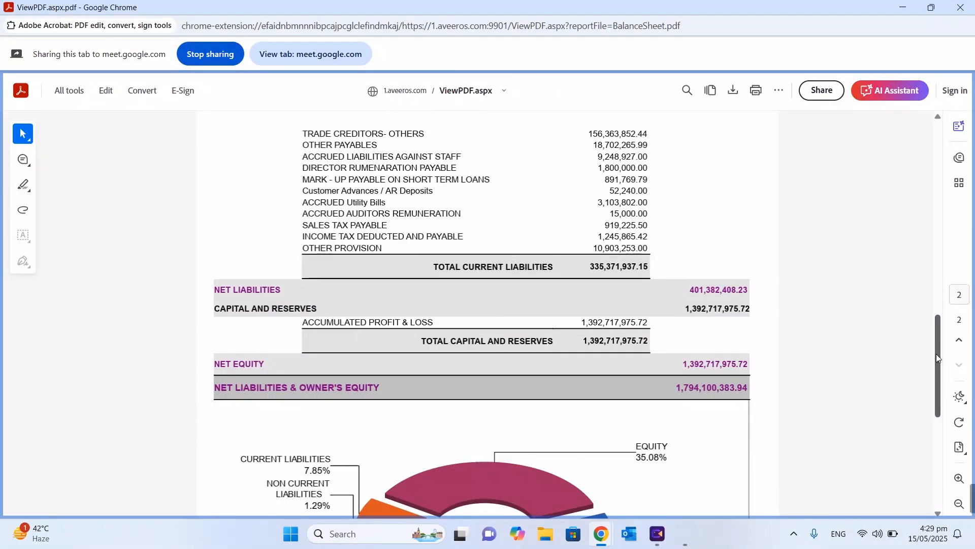
left_click_drag(937, 353, 927, 155)
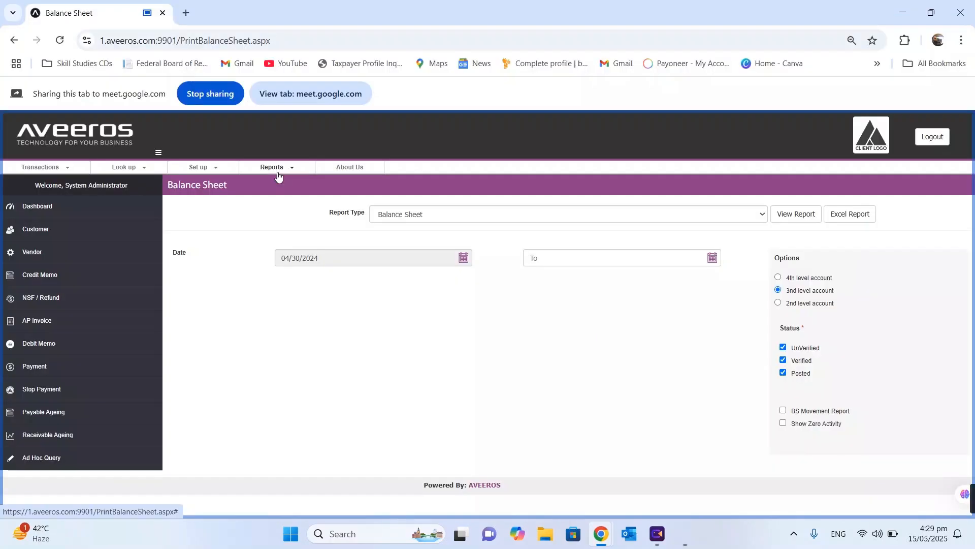
Open the Trial Balance report from 01/01/2025 and generate the running trial balance
left_click(278, 176)
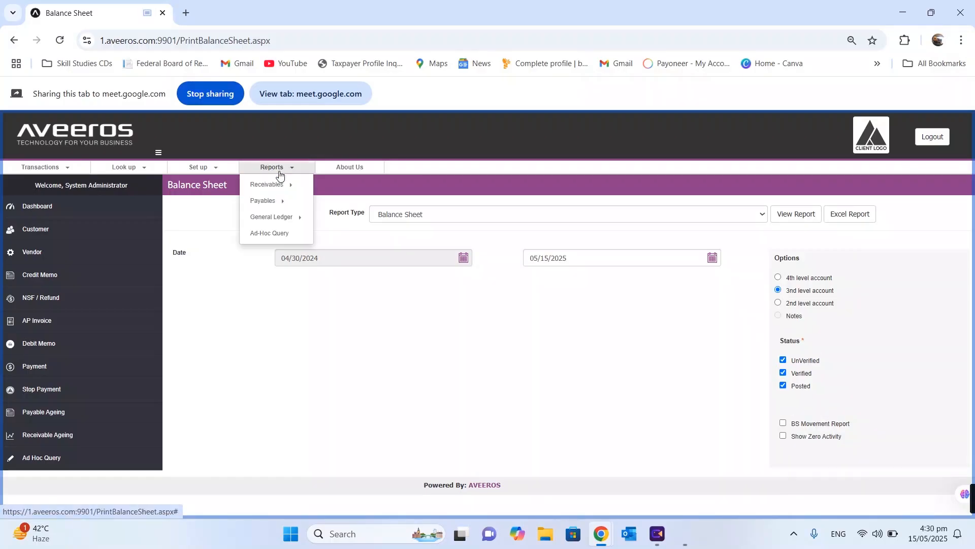
mouse_move(283, 216)
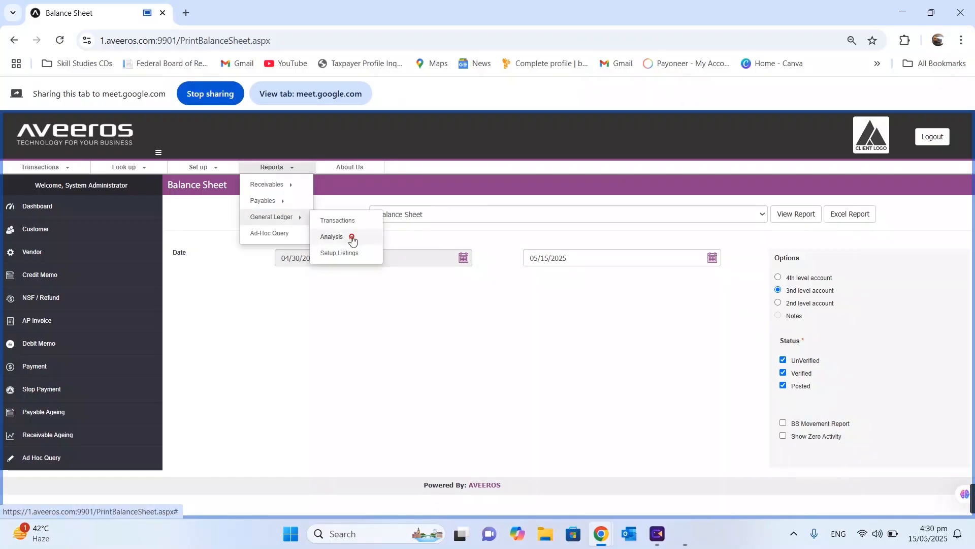
mouse_move(332, 236)
mouse_move(403, 264)
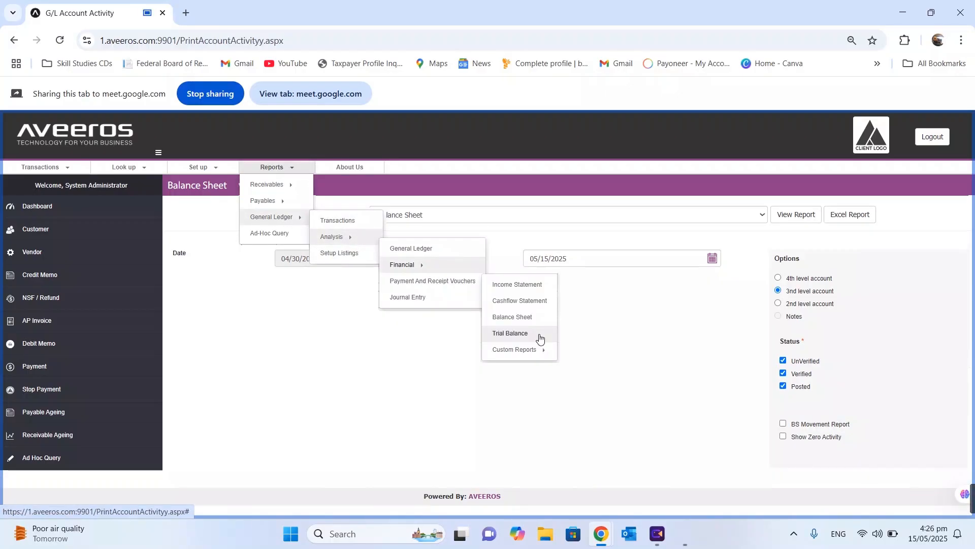
left_click(510, 334)
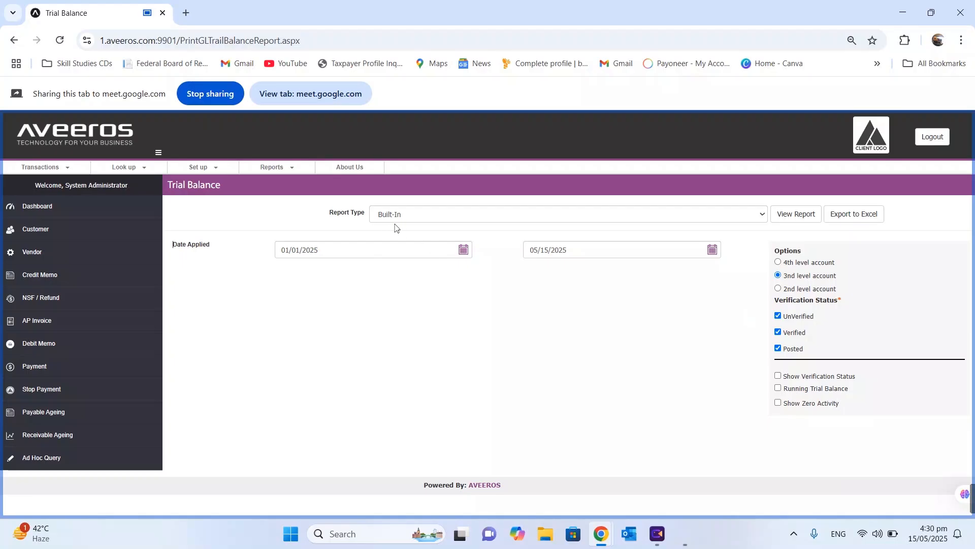
left_click(350, 250)
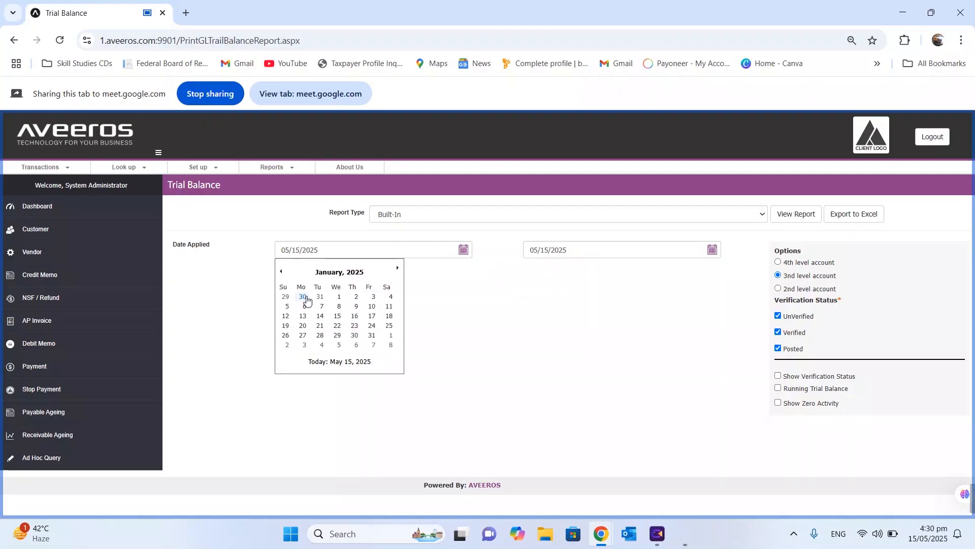
left_click(339, 299)
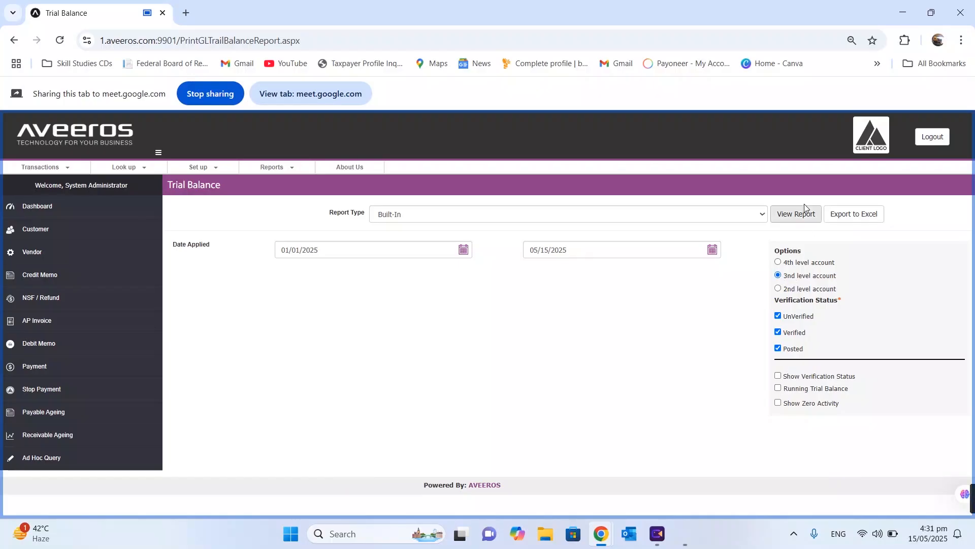
left_click(791, 215)
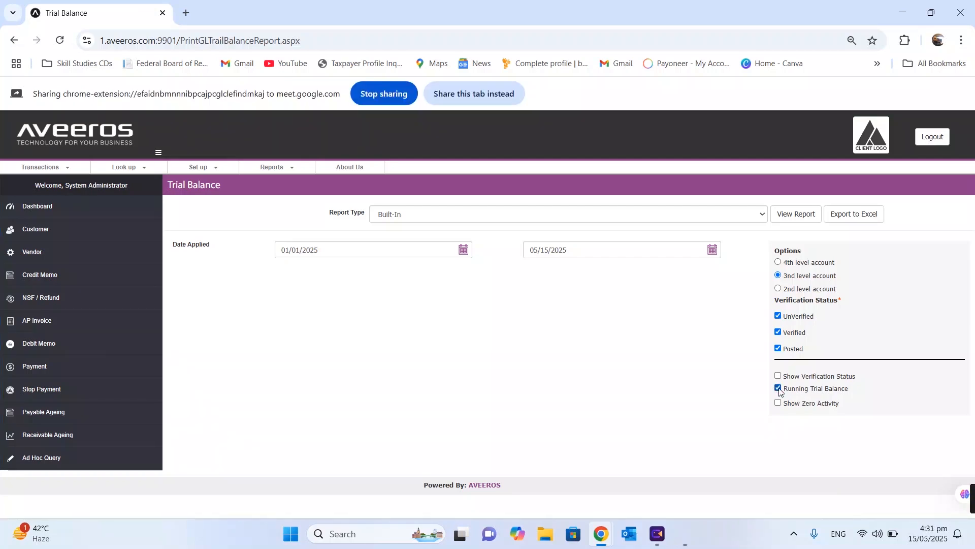
left_click(791, 215)
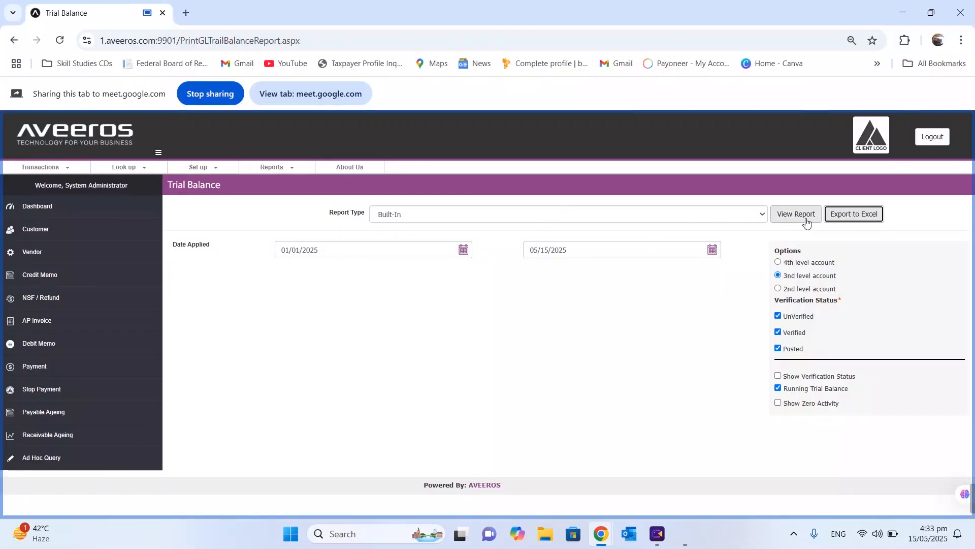
Export the trial balance to Excel and open trialbalance.xls with editing enabled
left_click(847, 215)
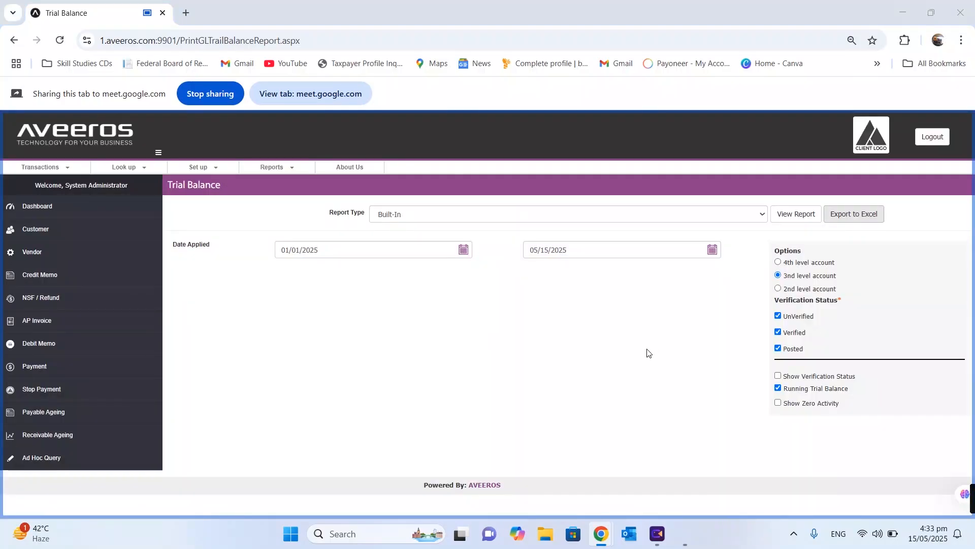
left_click(379, 281)
left_click(811, 77)
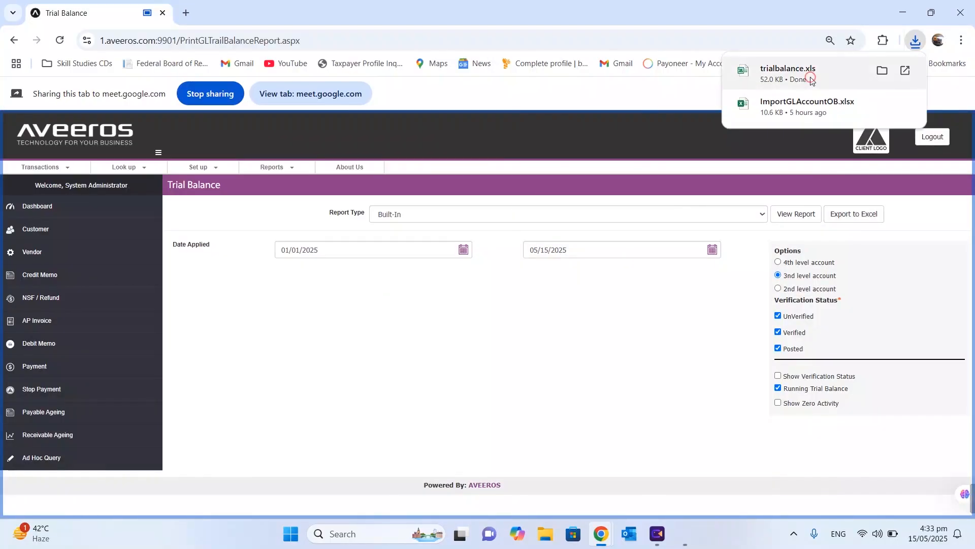
left_click(514, 51)
left_click(383, 366)
scroll(465, 401, "down", 2)
scroll(466, 401, "up", 2)
scroll(466, 401, "up", 1)
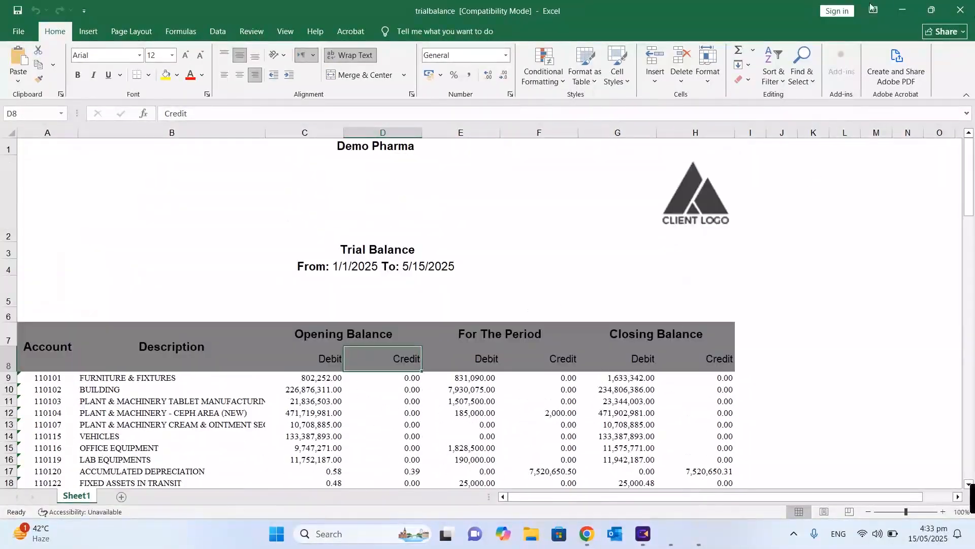